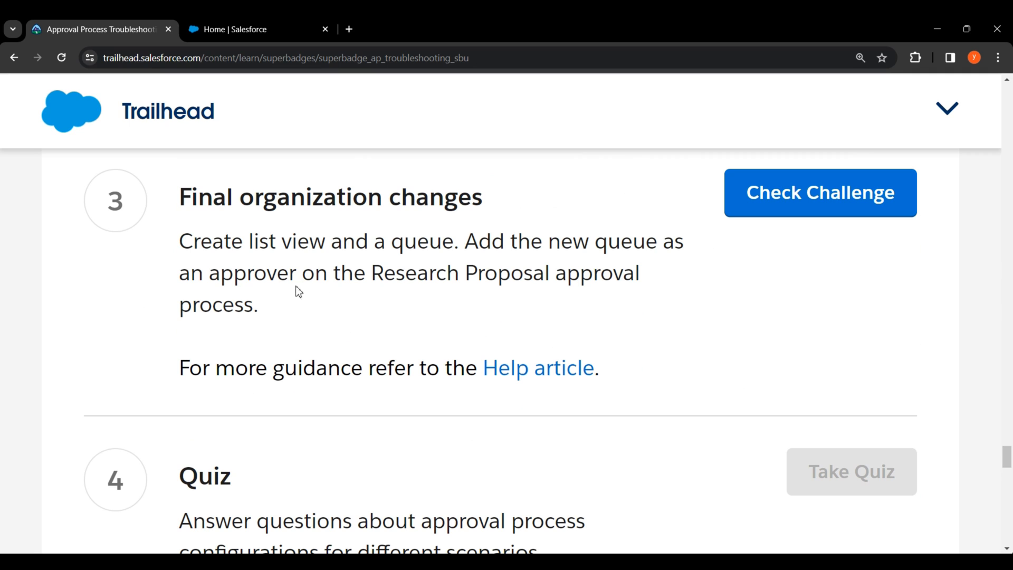
Read the Final organization changes challenge description about the list view, queue and added approver.
drag(184, 203, 494, 207)
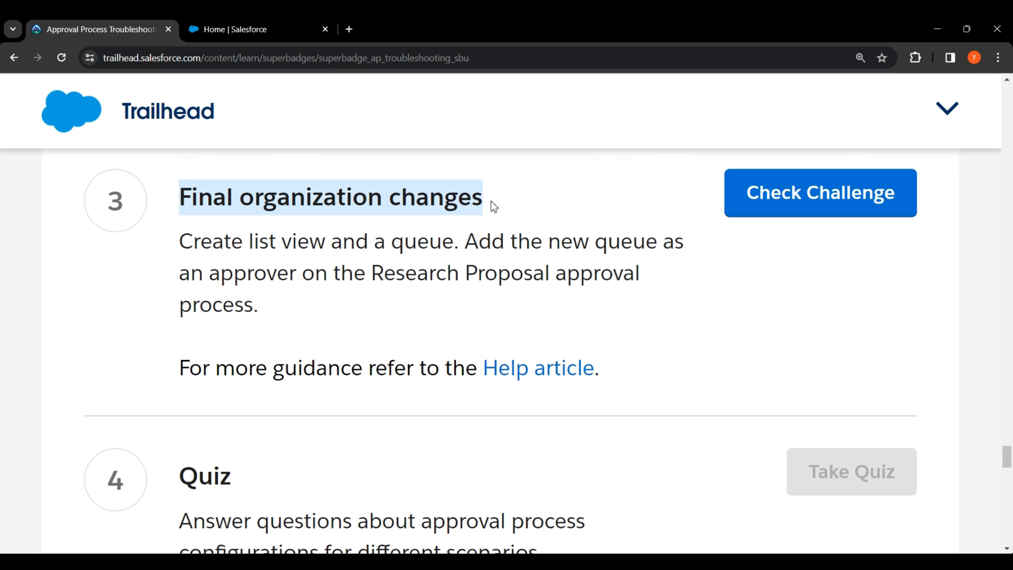
drag(182, 251, 686, 248)
drag(182, 275, 643, 280)
drag(185, 307, 275, 310)
click(342, 315)
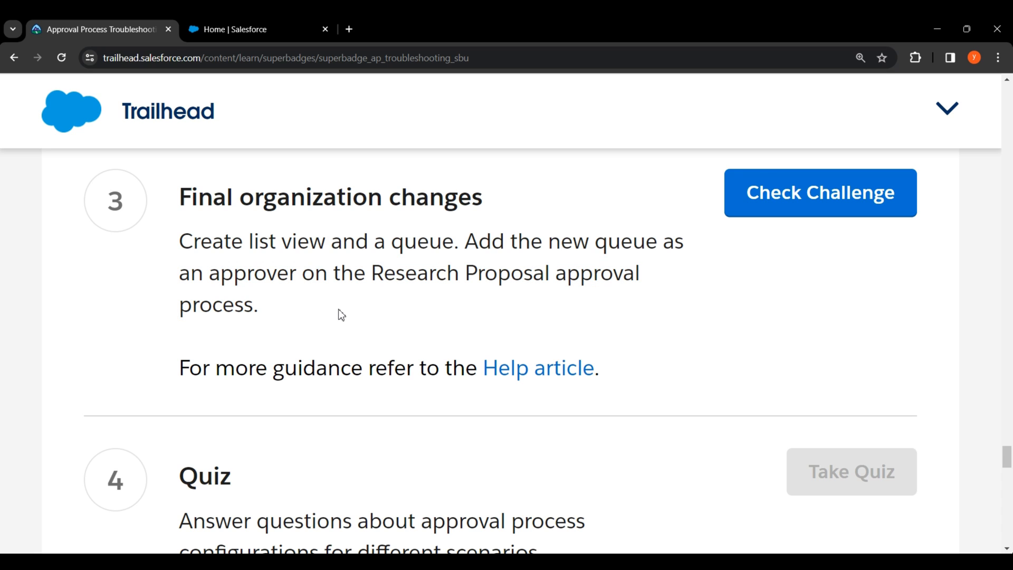
Switch to Salesforce, open the Research Proposal object in a new browser tab, and start a new list view.
key(ctrl+Tab)
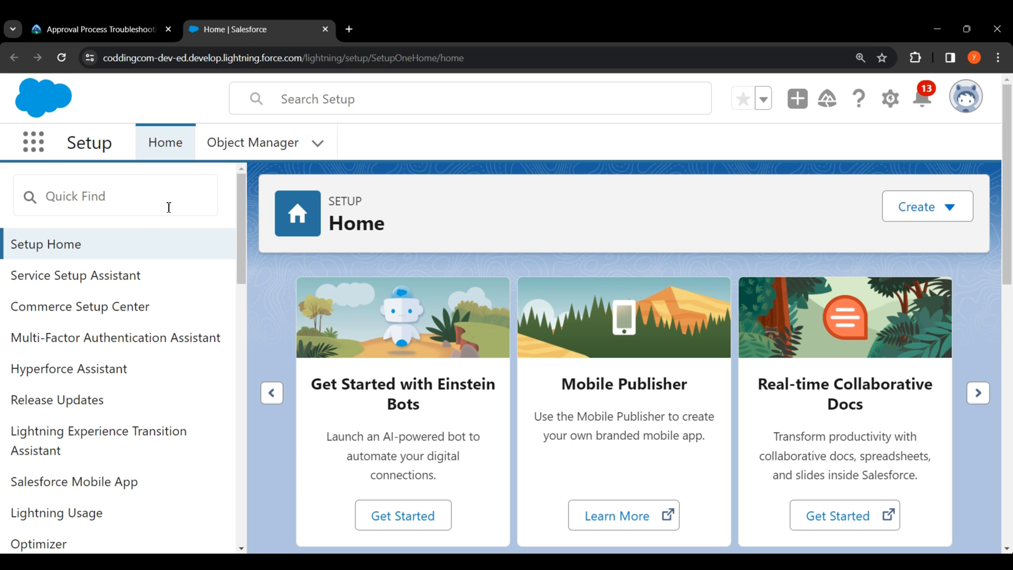
click(33, 143)
text(r)
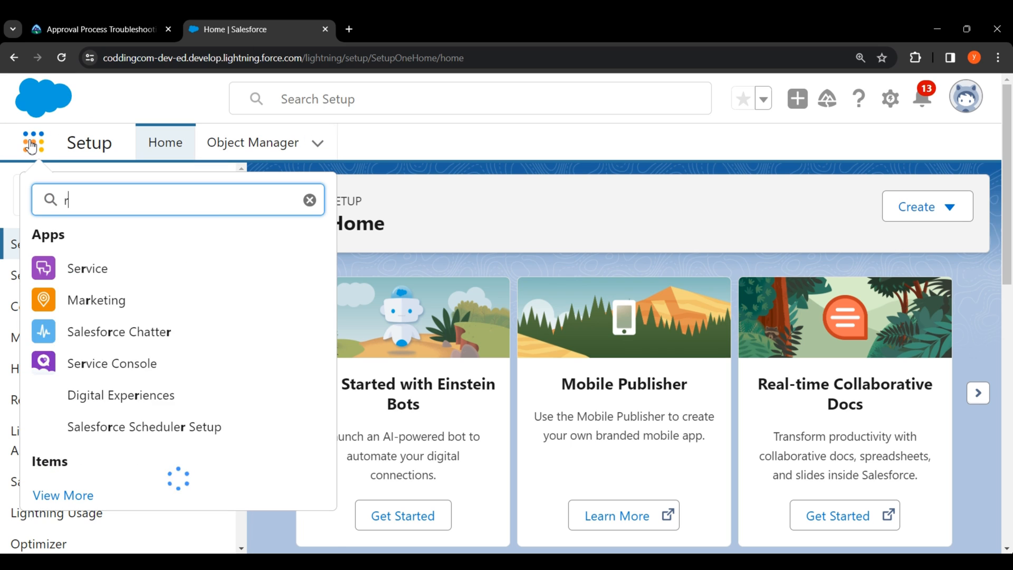
text(ese)
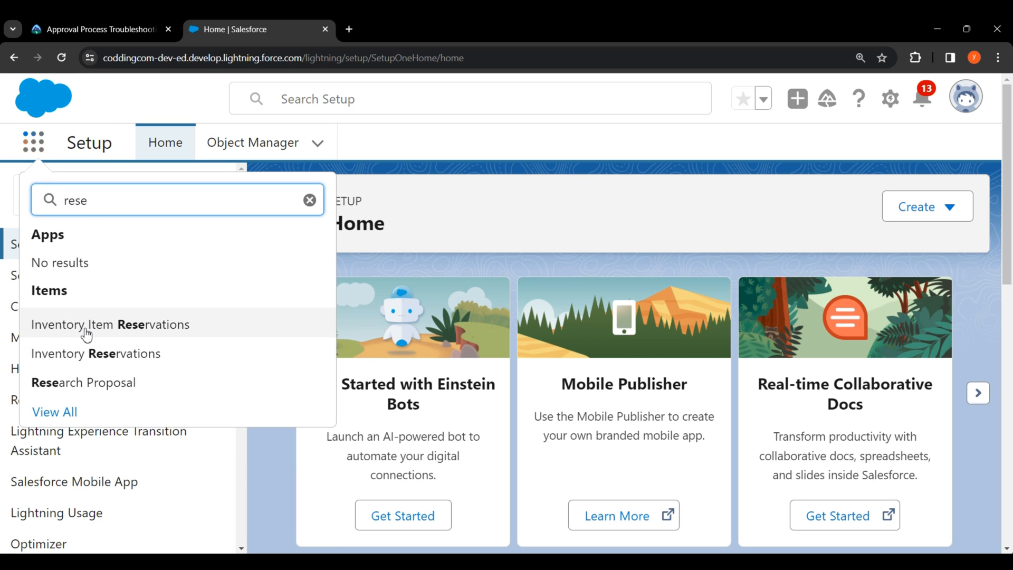
right_click(88, 391)
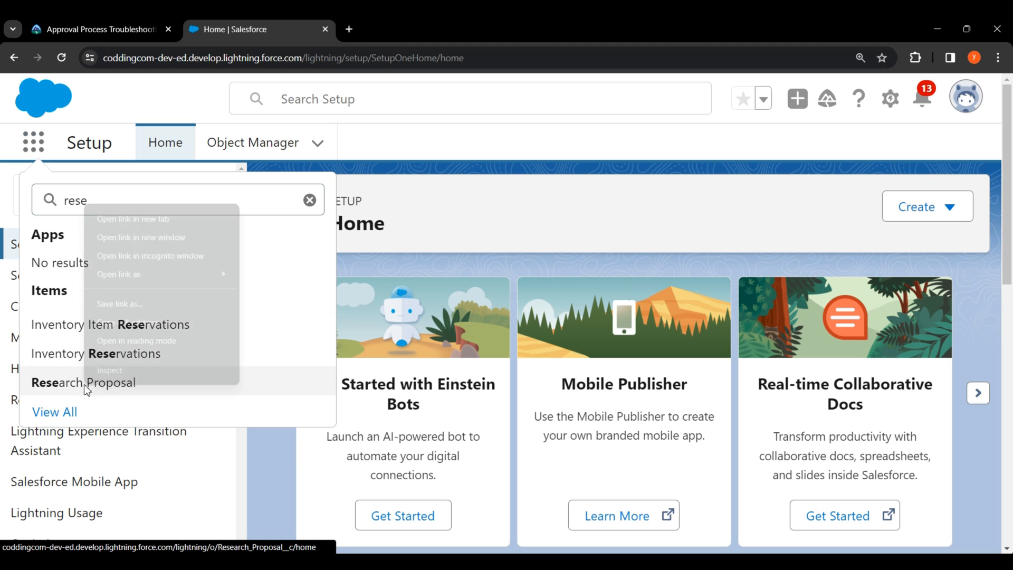
click(151, 221)
click(401, 29)
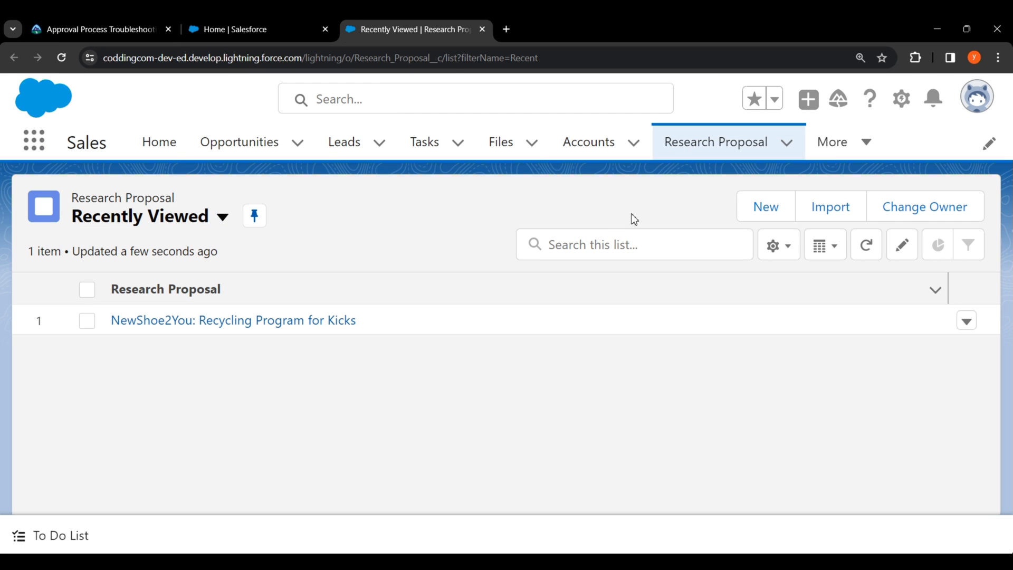
click(786, 257)
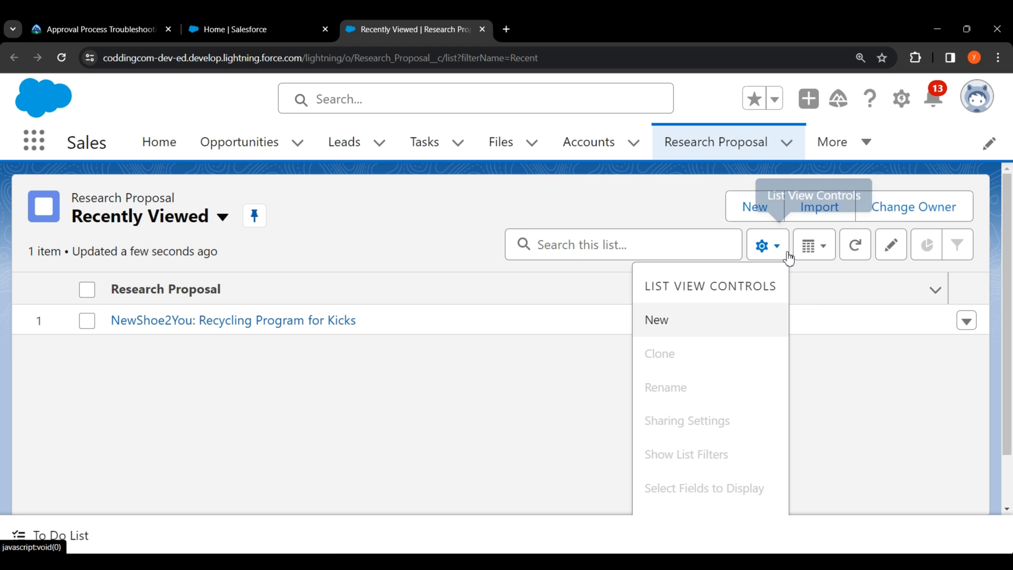
click(677, 323)
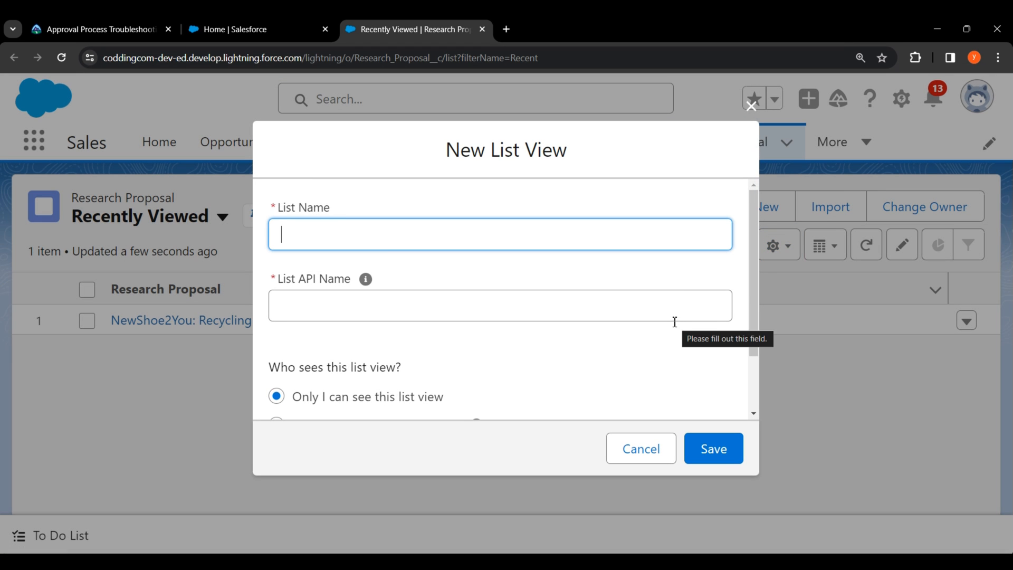
Find the list view requirement in the Trailhead instructions and copy the name Proposals In Review.
click(95, 29)
scroll(498, 270, up, 10)
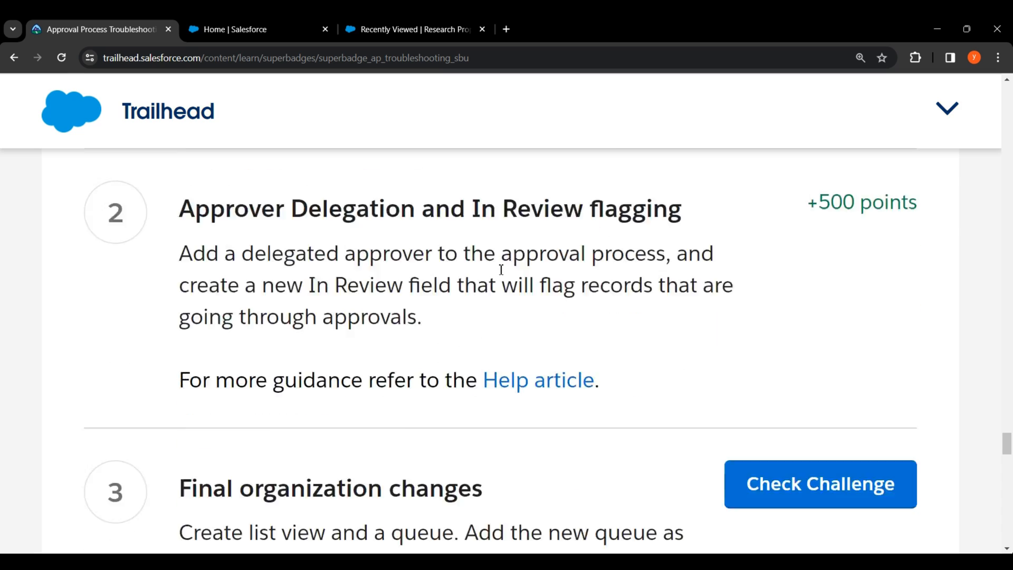
scroll(501, 274, up, 5)
scroll(613, 403, up, 3)
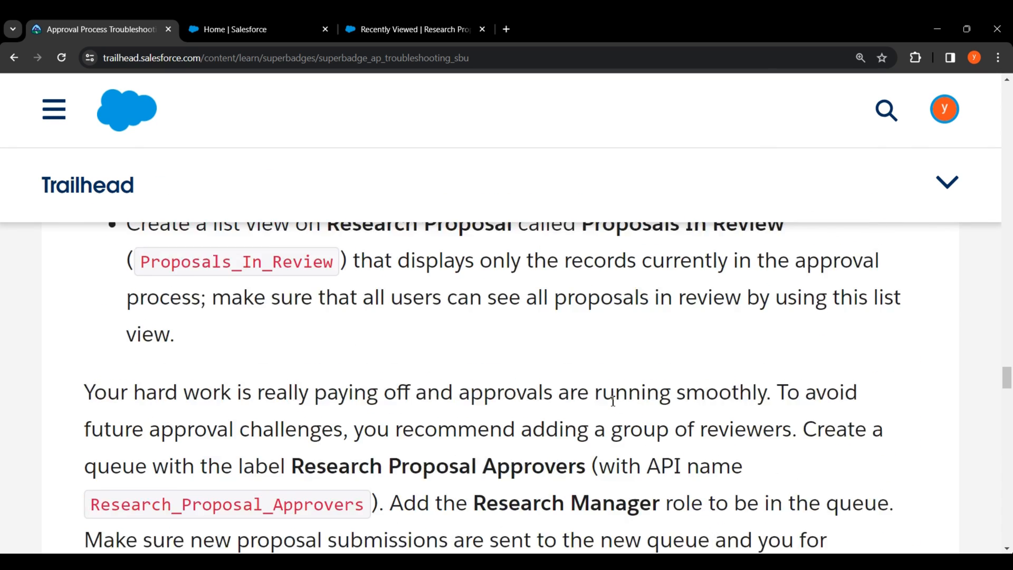
scroll(613, 405, up, 2)
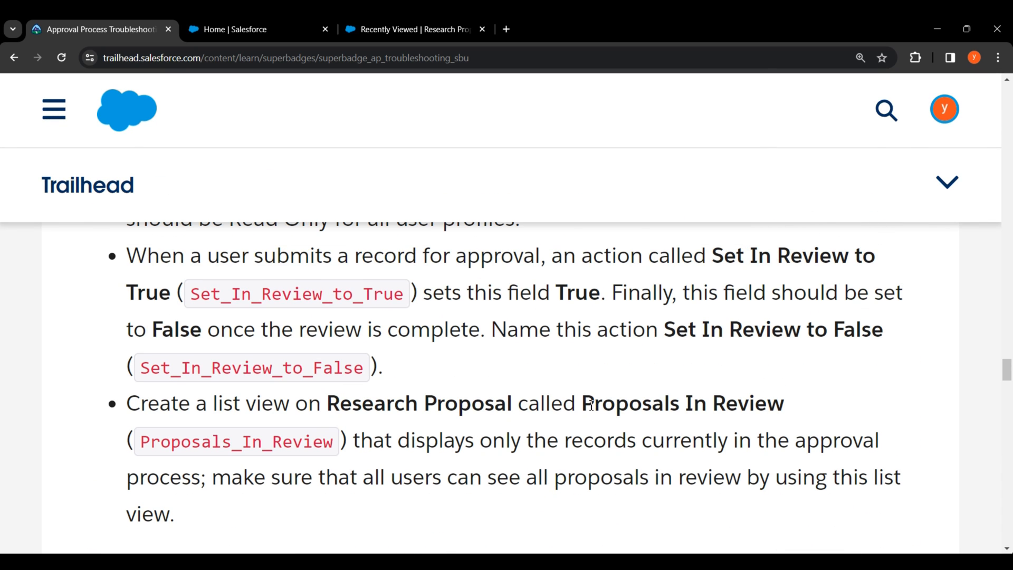
drag(589, 406, 783, 403)
right_click(721, 409)
click(746, 271)
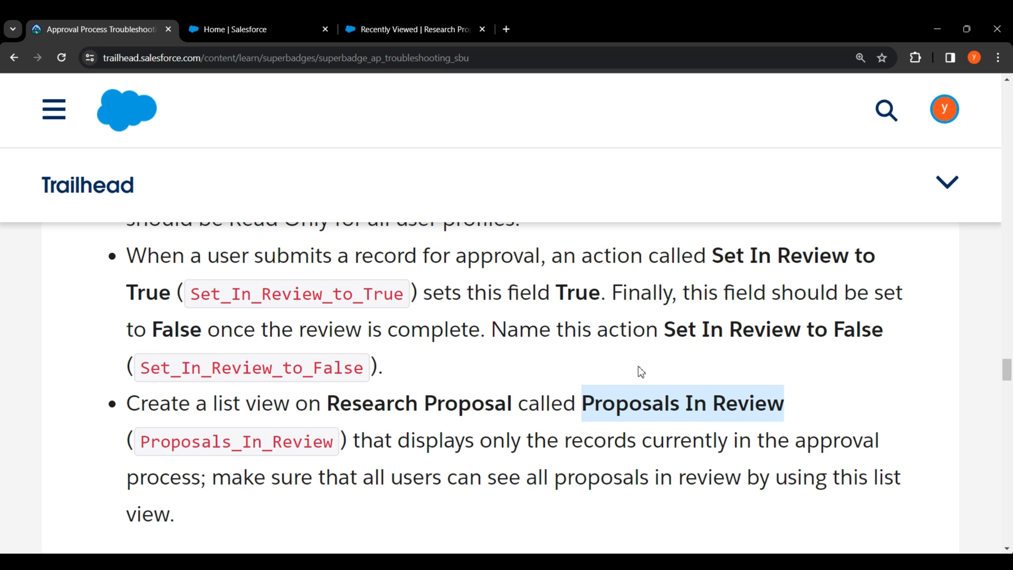
Back in the new Salesforce list view, enter Proposals In Review as the list name.
click(416, 36)
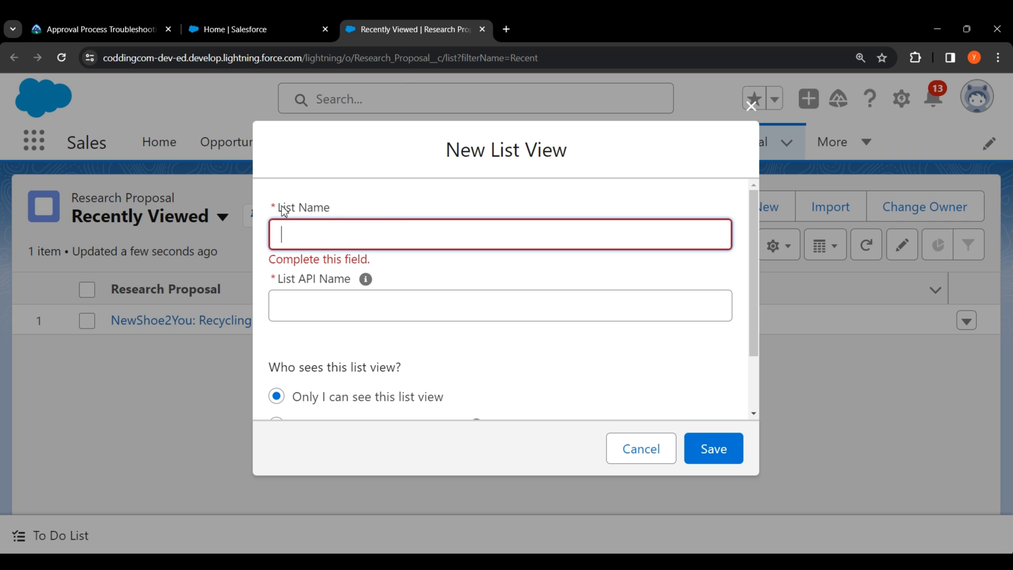
right_click(333, 239)
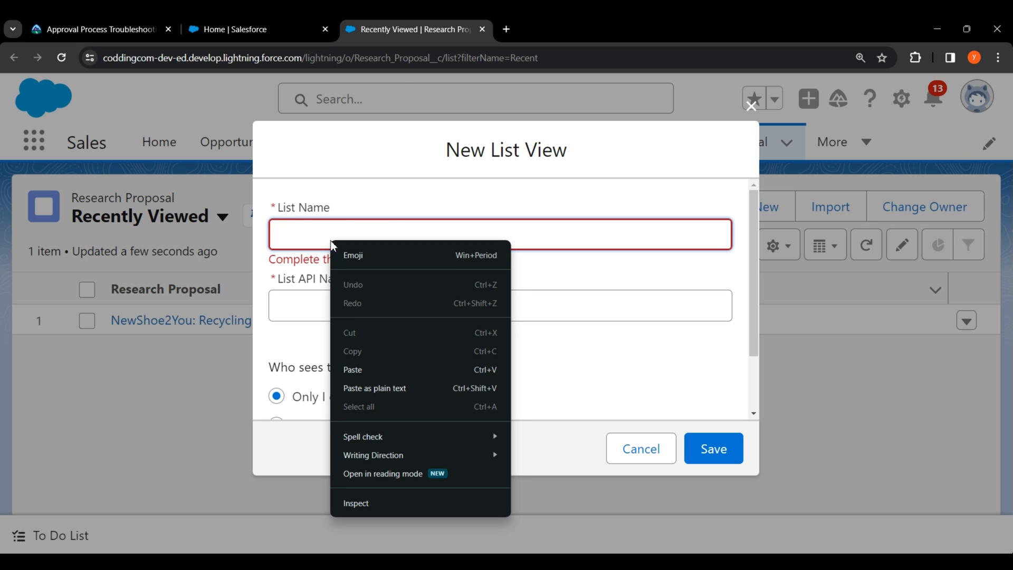
click(361, 370)
click(434, 272)
Make the new list view visible to all users and save it.
scroll(369, 358, down, 1)
drag(270, 304, 405, 307)
scroll(369, 327, down, 1)
click(276, 349)
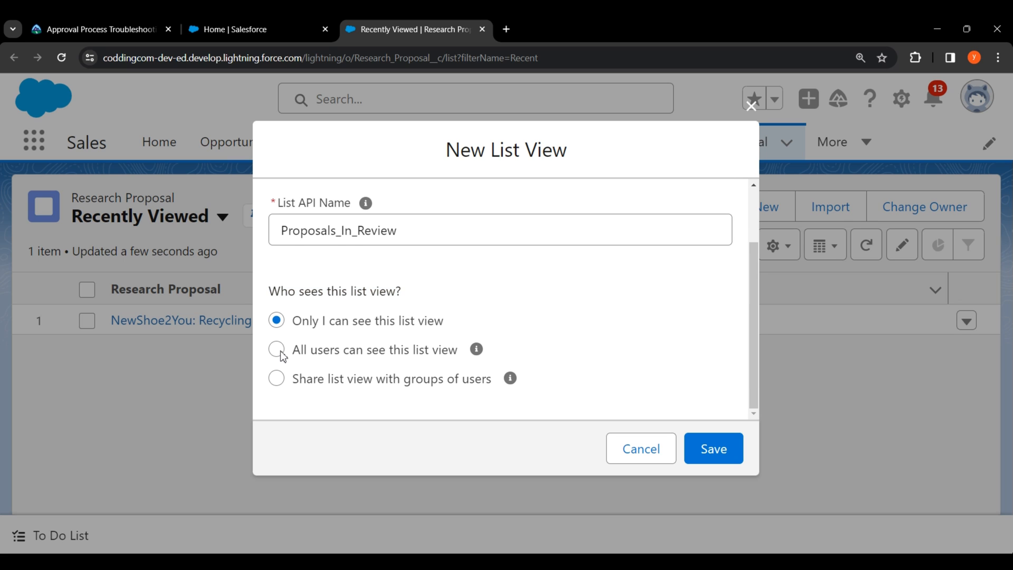
drag(294, 352, 458, 356)
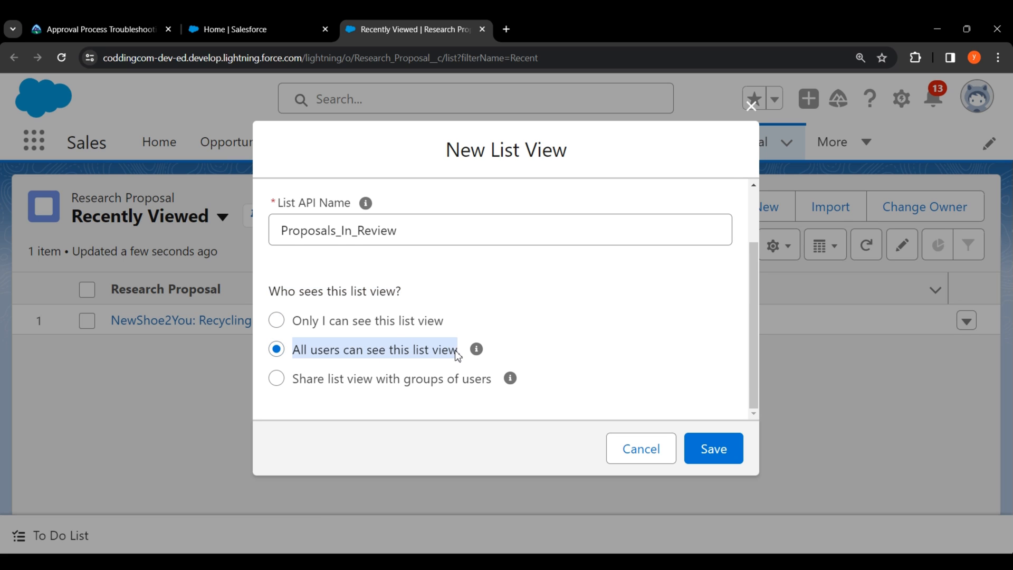
click(551, 334)
click(732, 452)
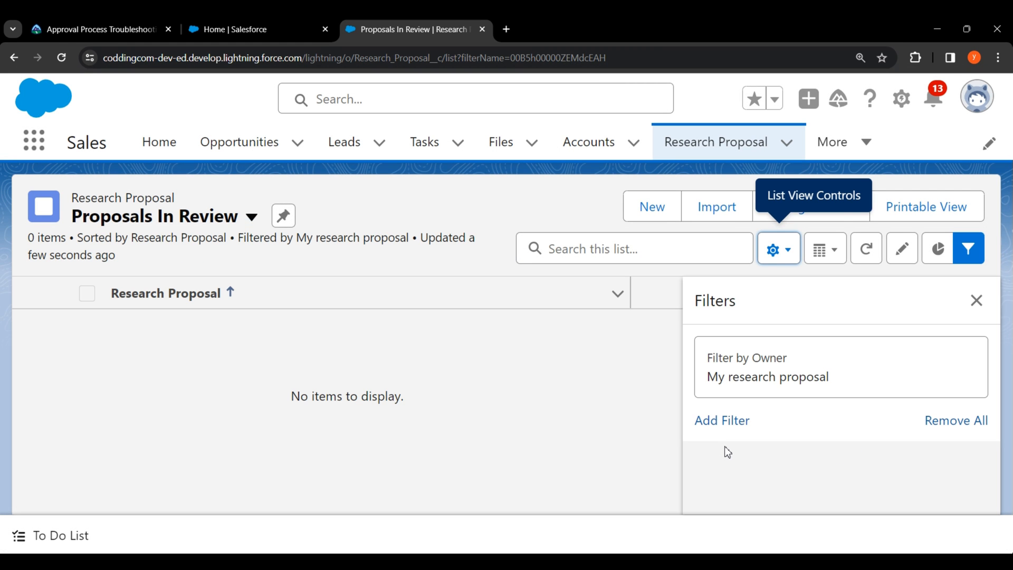
Set the list view's owner filter to All research proposal.
click(748, 375)
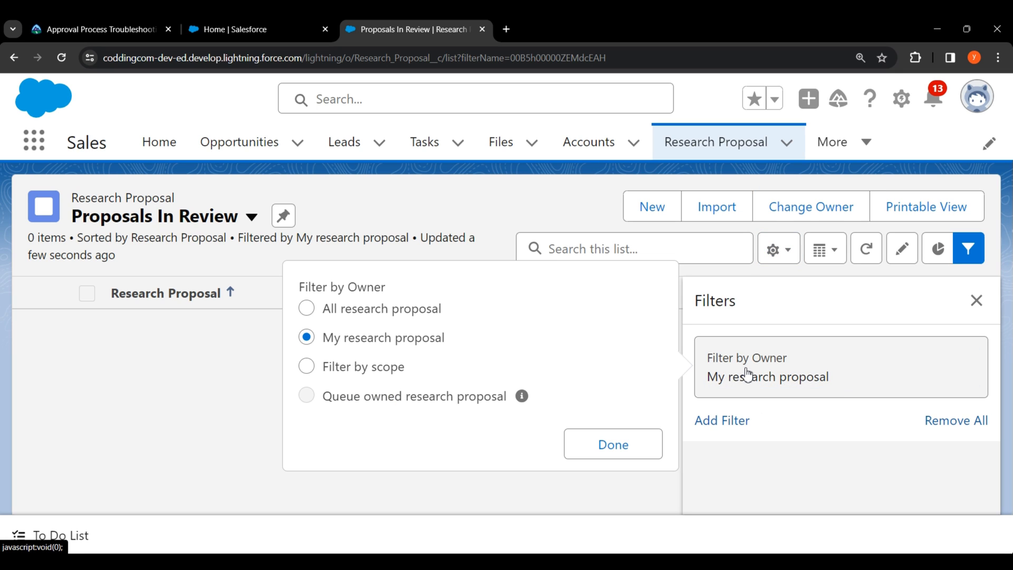
drag(299, 284, 446, 310)
click(306, 311)
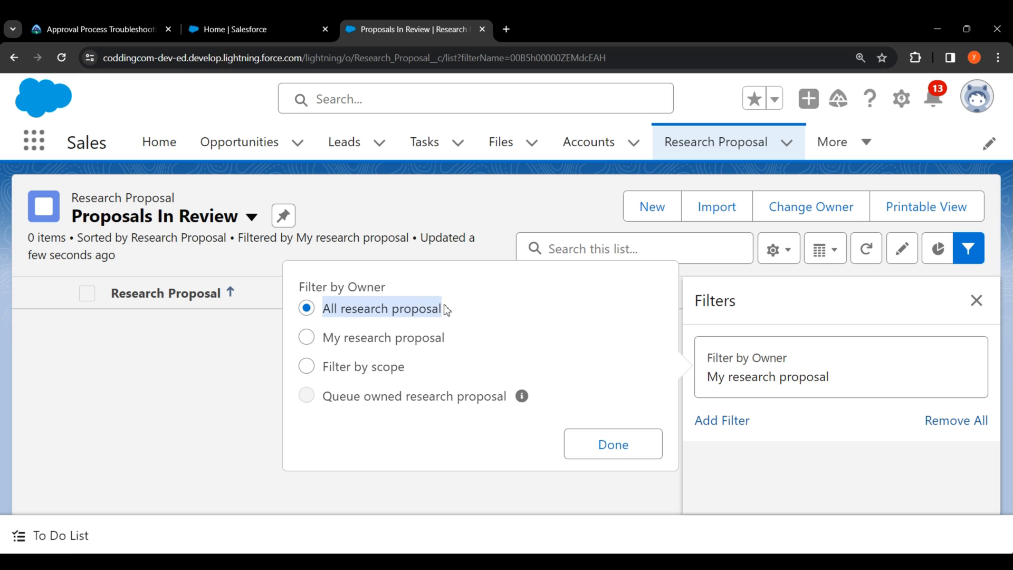
click(610, 444)
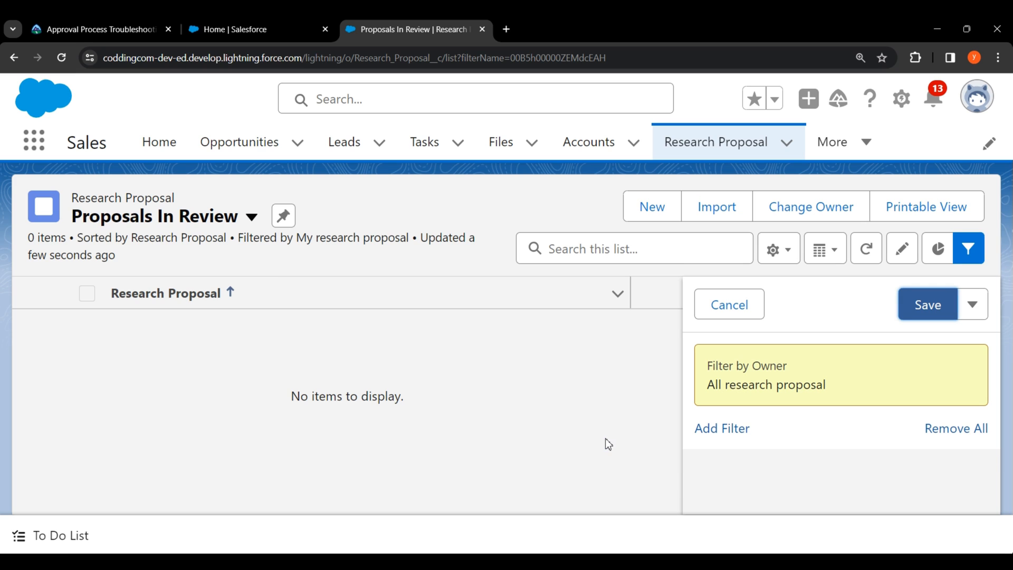
Add a filter for In Review equals True to the list view and save the filters.
click(720, 436)
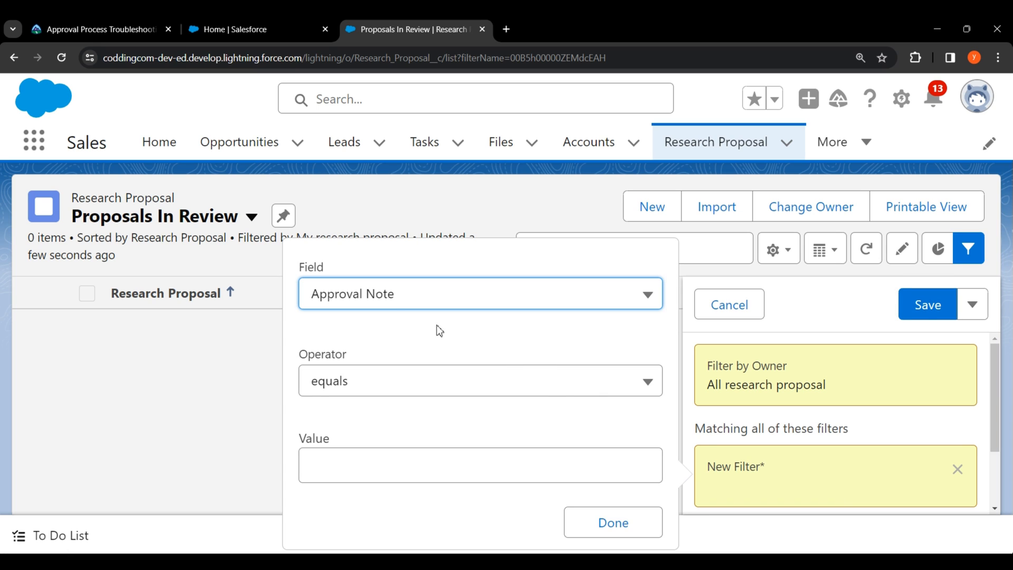
drag(304, 267, 331, 269)
click(348, 295)
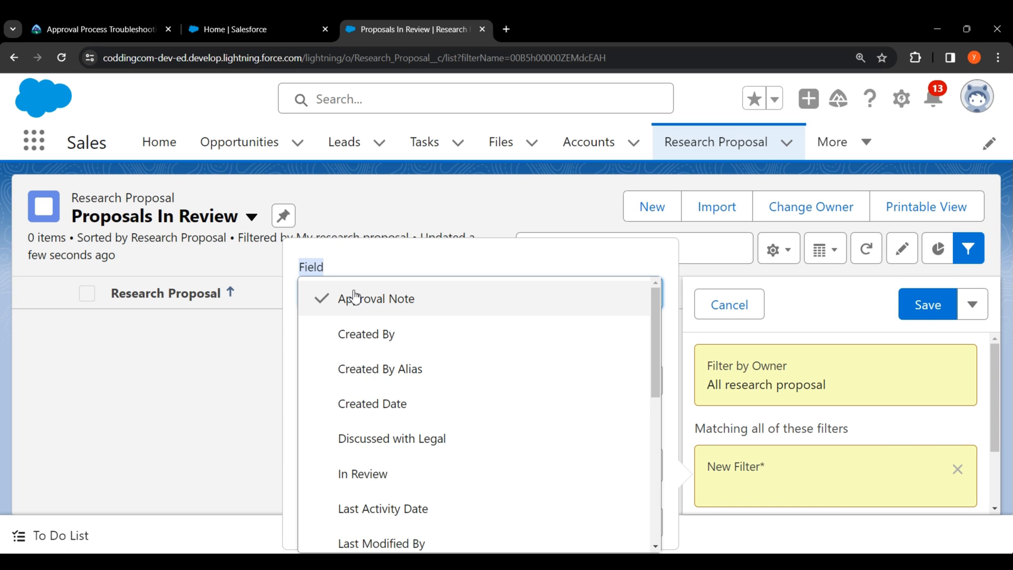
click(369, 474)
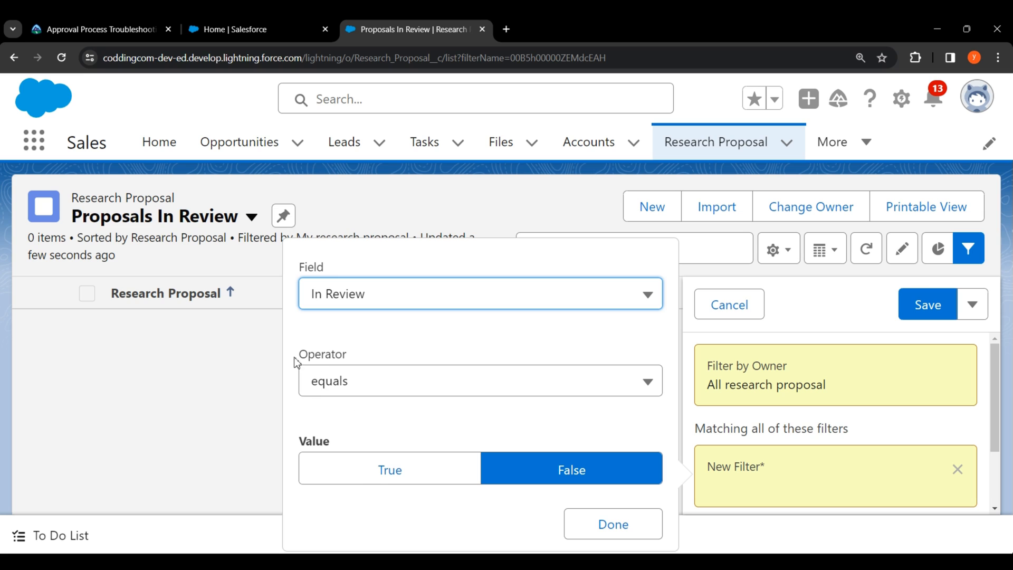
drag(296, 360, 355, 363)
click(357, 417)
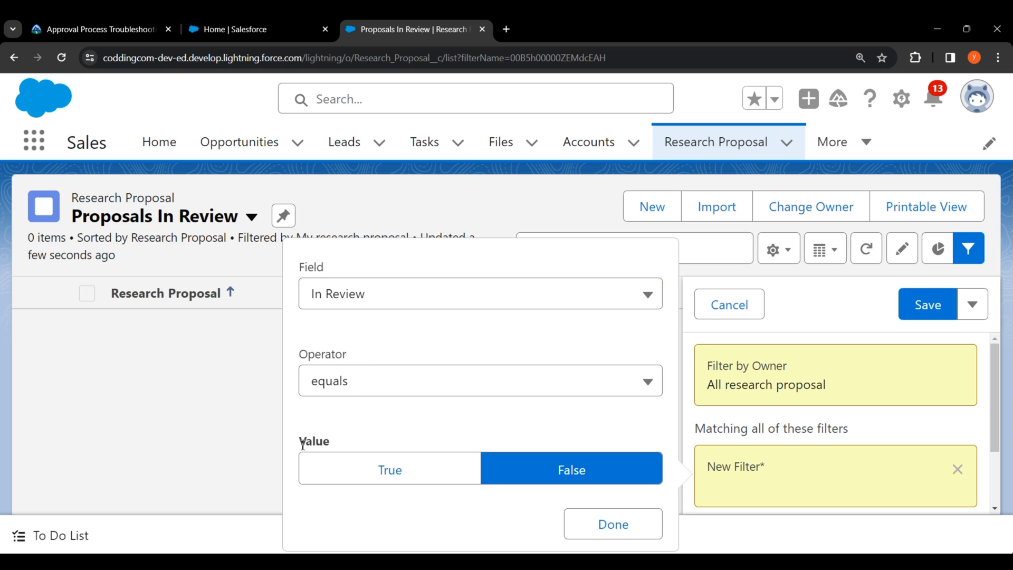
click(373, 471)
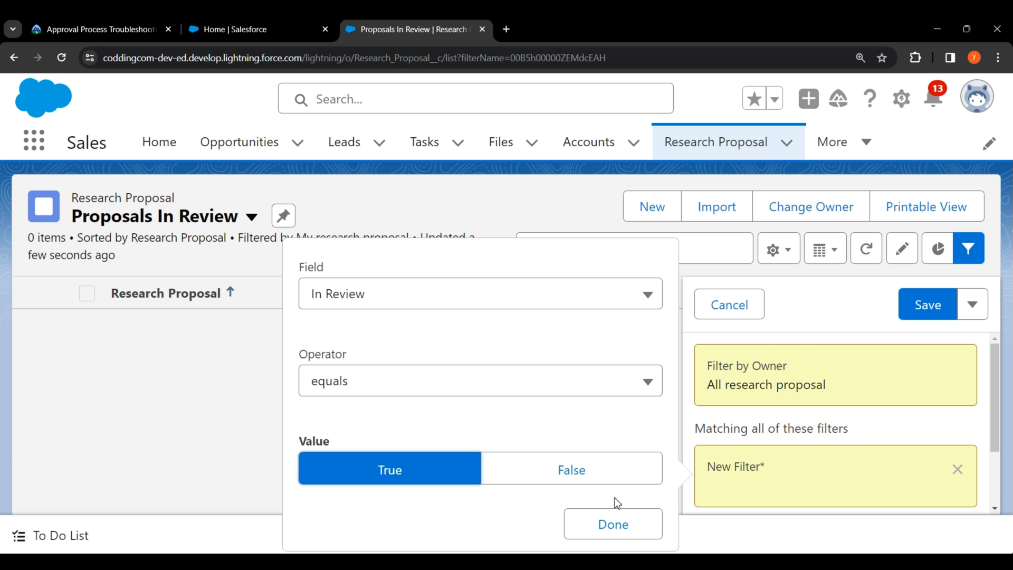
click(615, 525)
scroll(883, 446, up, 2)
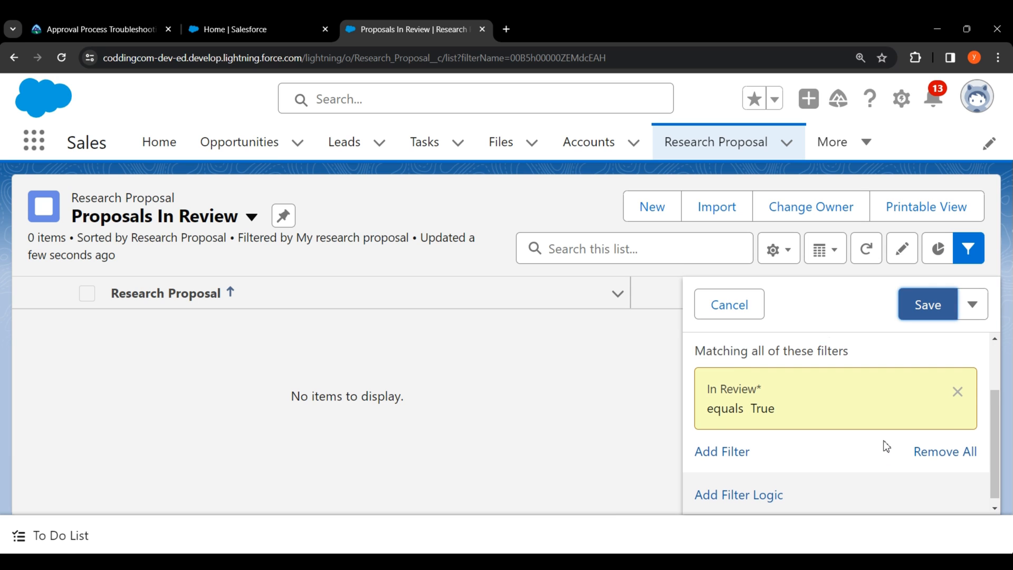
click(929, 308)
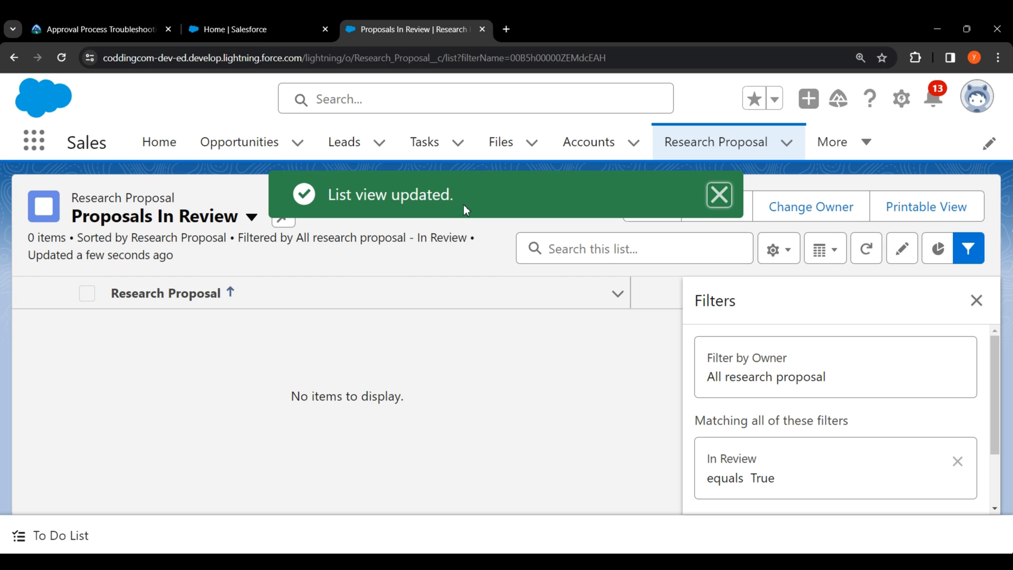
Return to Salesforce Setup, find the Queues page, and start creating a new queue.
click(248, 29)
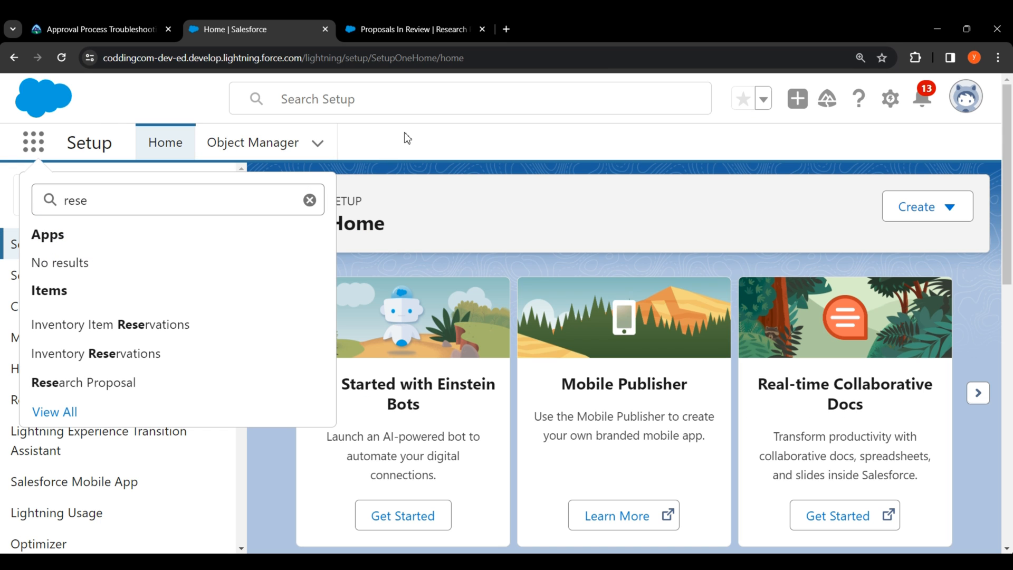
key(Escape)
click(146, 203)
text(qu)
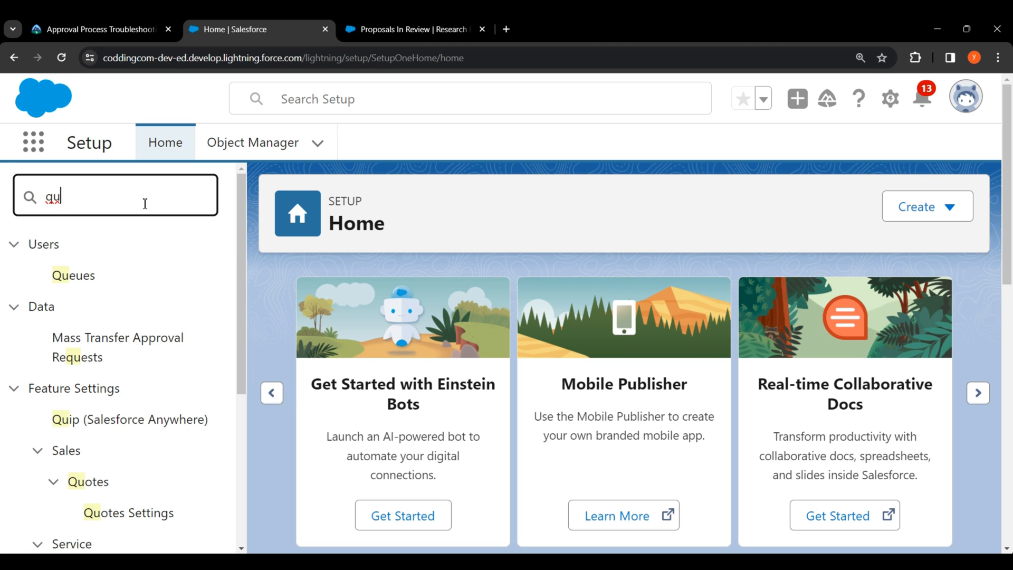
click(79, 284)
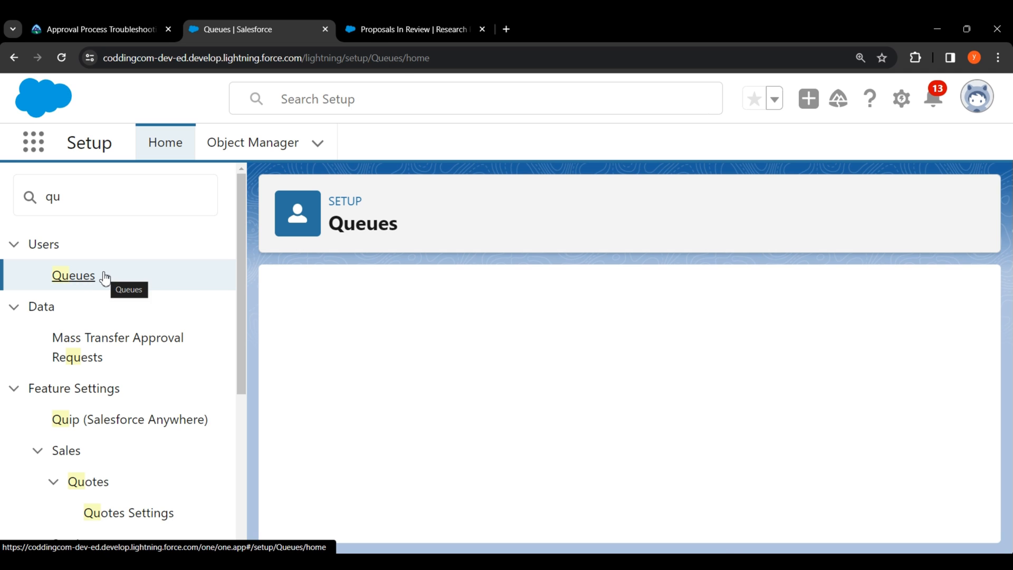
click(630, 453)
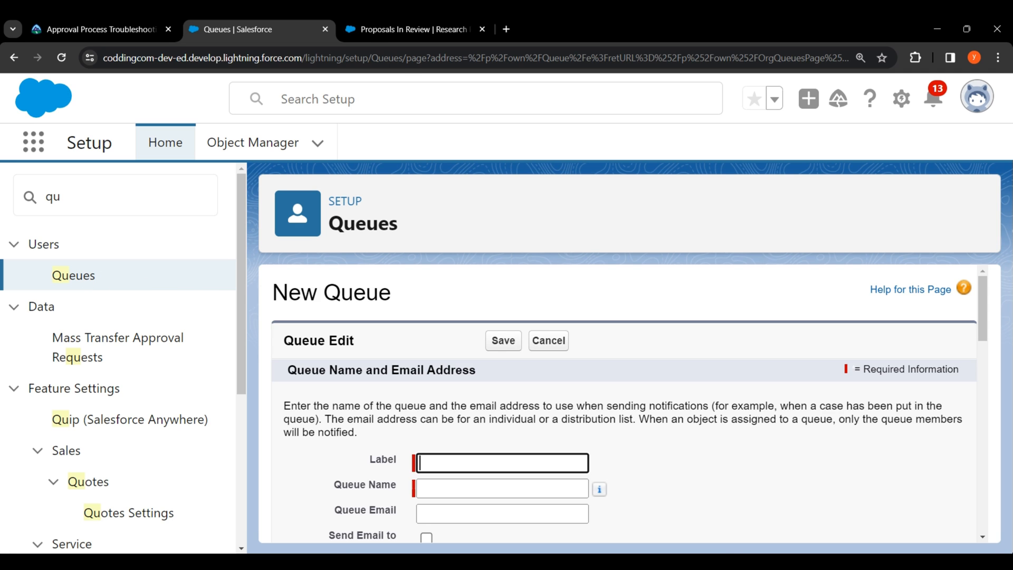
Find the queue requirement in the Trailhead instructions and copy the label Research Proposal Approvers.
key(ctrl+shift+Tab)
scroll(321, 337, down, 5)
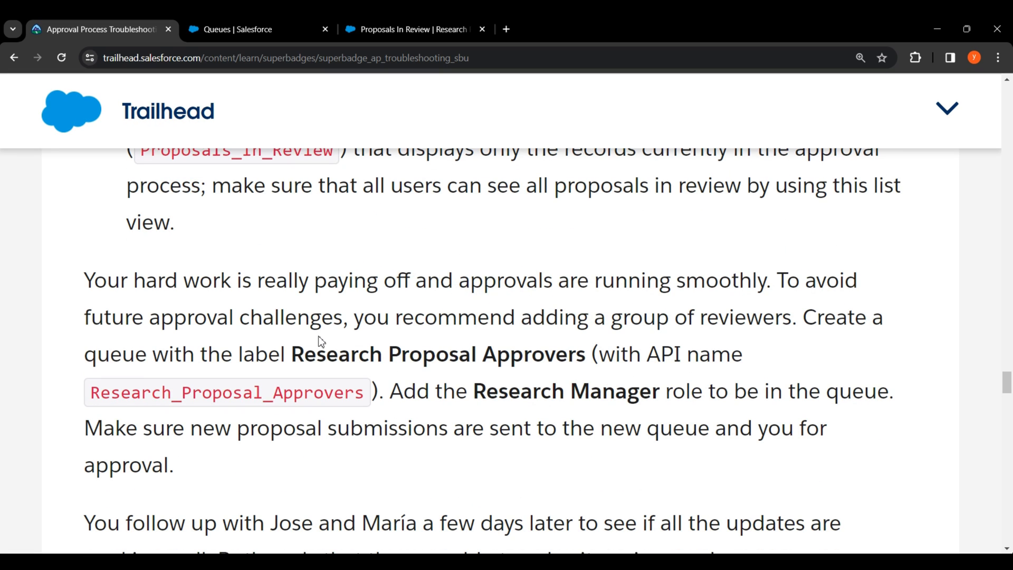
drag(295, 354, 587, 353)
right_click(547, 354)
click(568, 366)
Back in Salesforce Setup, enter Research Proposal Approvers as the new queue's label and populate the matching queue name.
click(304, 33)
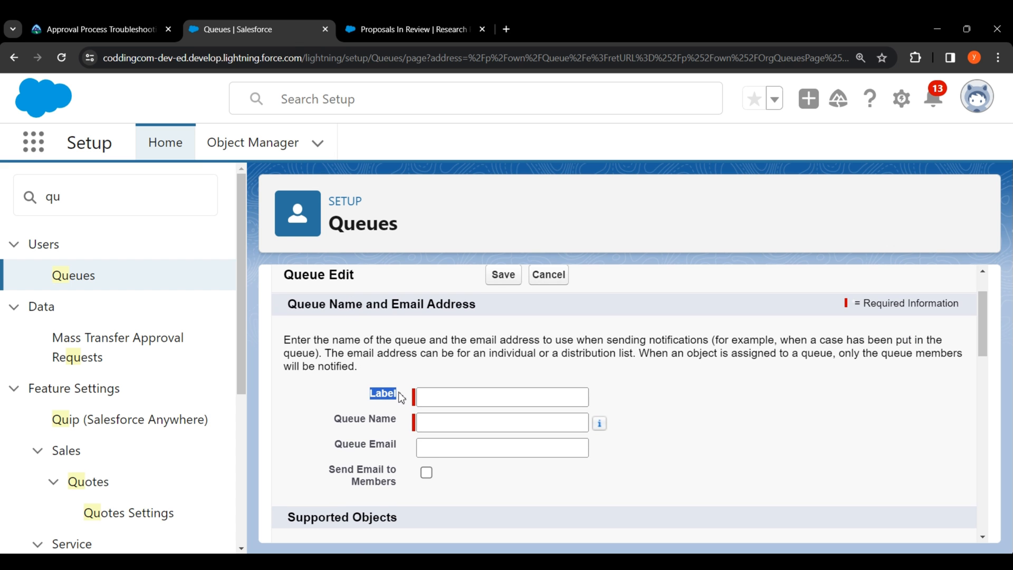
click(433, 397)
right_click(433, 393)
click(461, 266)
click(634, 403)
scroll(614, 376, down, 3)
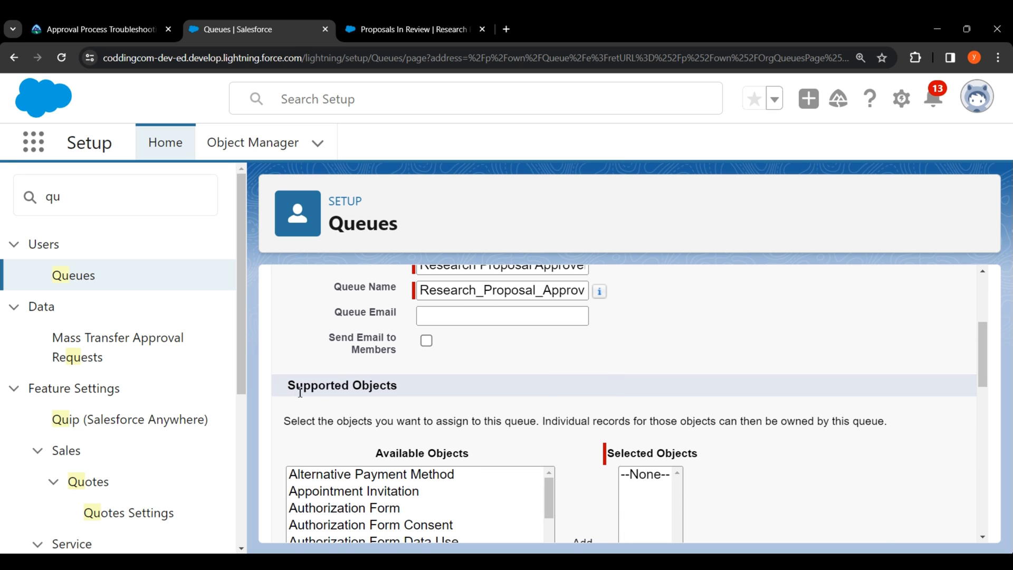
Add Research Proposal to the new queue's supported objects.
drag(291, 385, 417, 397)
scroll(421, 397, down, 4)
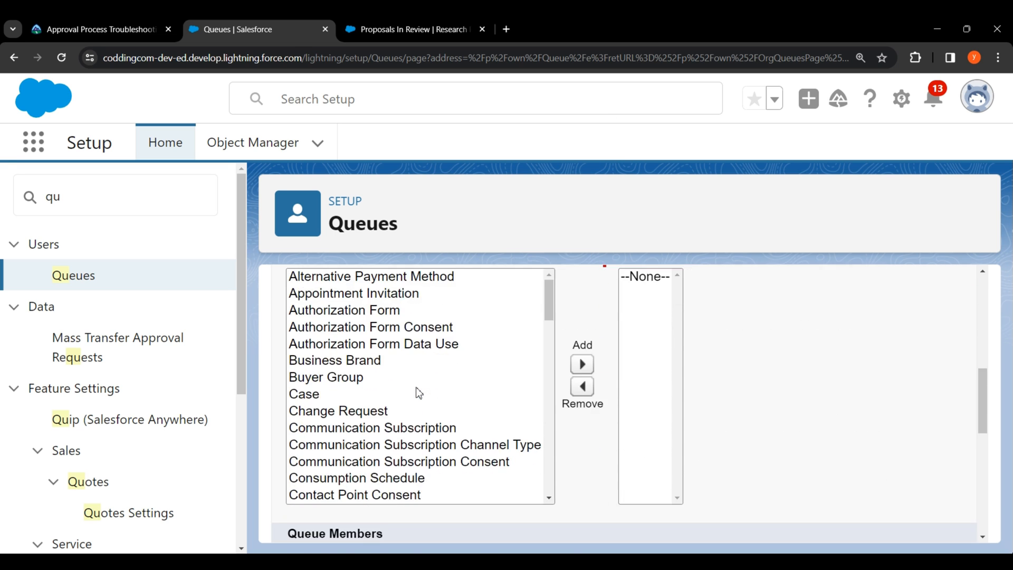
scroll(416, 388, up, 1)
drag(550, 363, 551, 483)
click(374, 431)
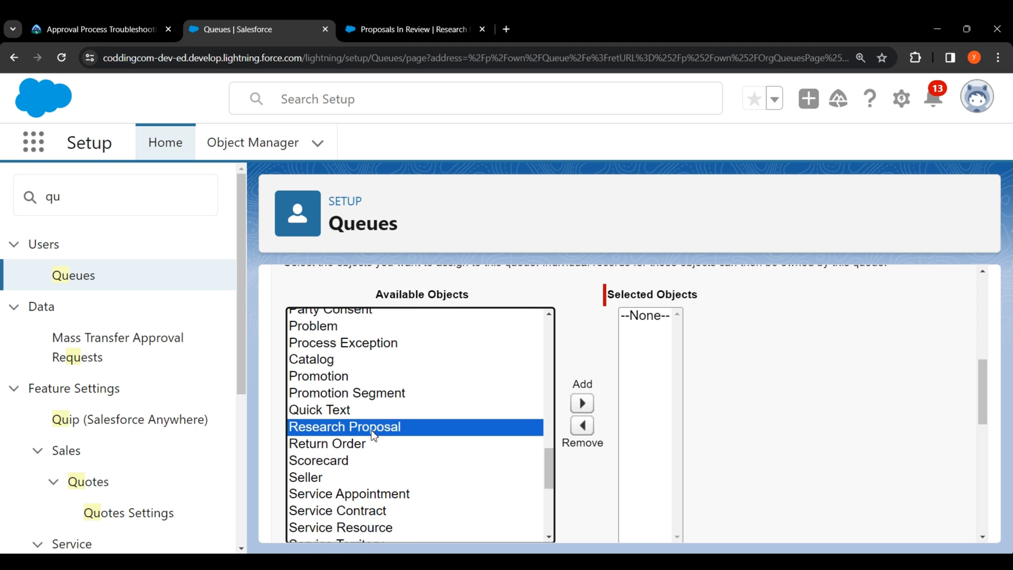
click(582, 403)
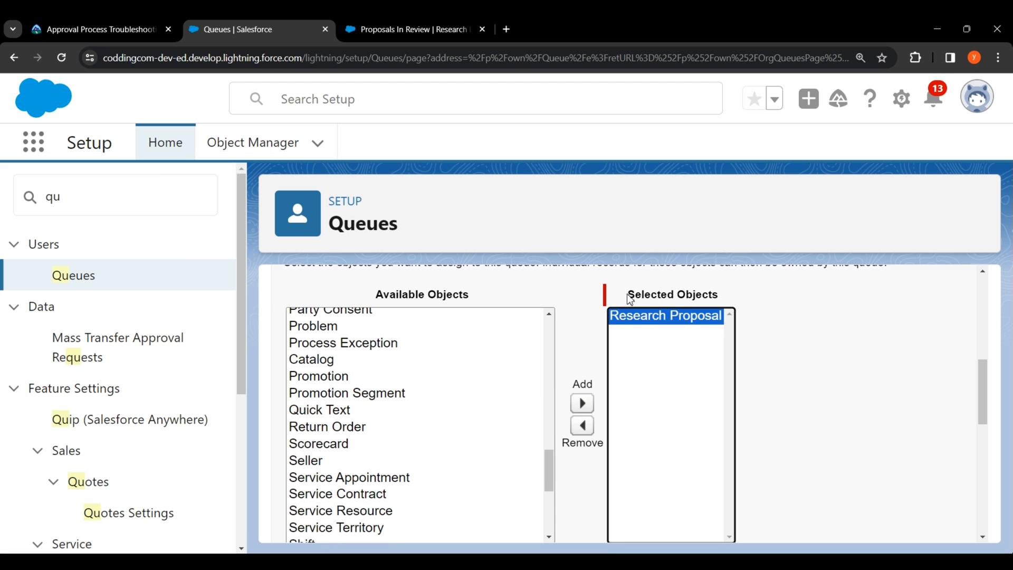
drag(627, 294, 714, 304)
Add the Research Manager role to the queue's members and save the queue.
scroll(635, 368, down, 5)
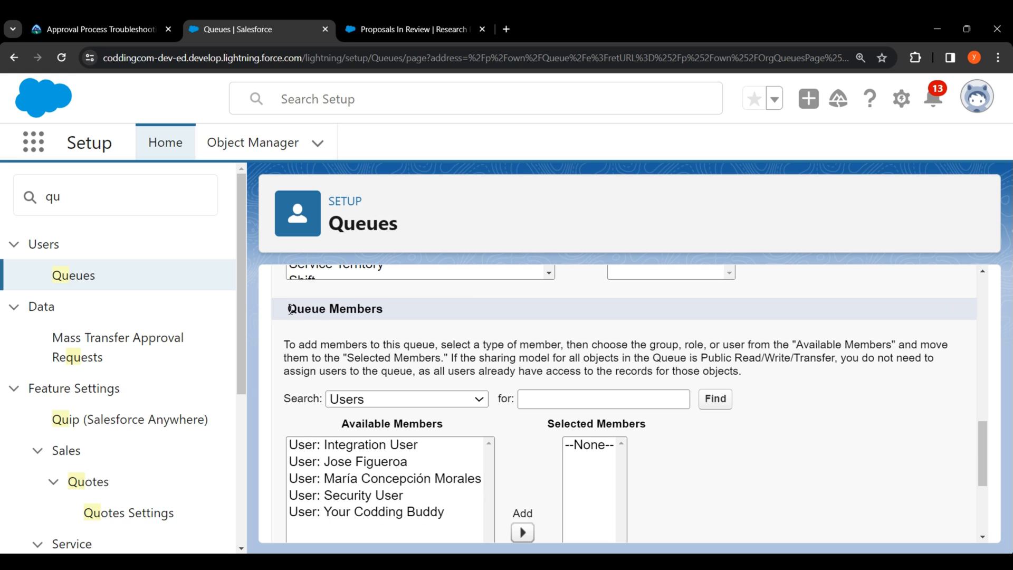
drag(291, 308, 396, 319)
click(364, 402)
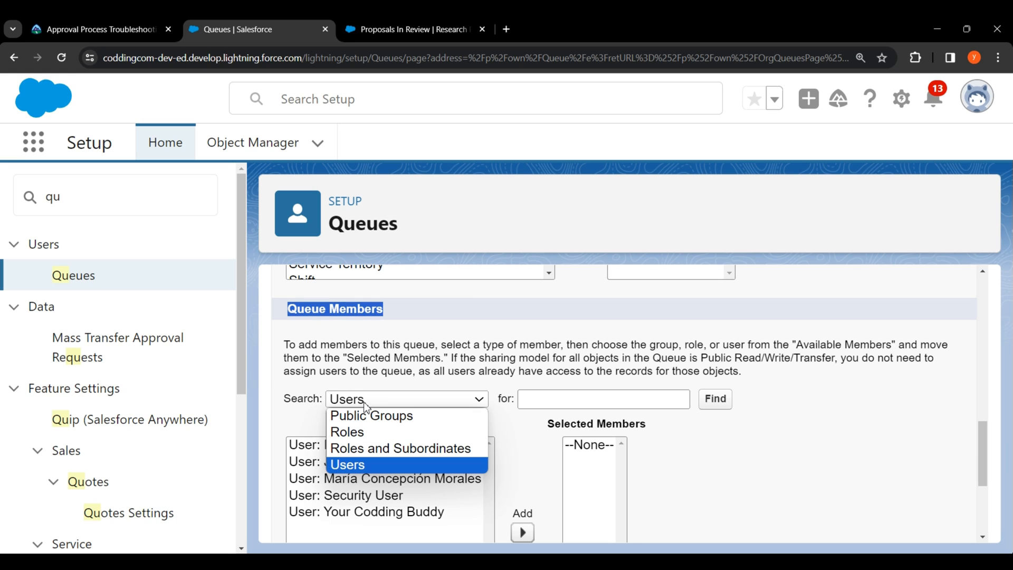
click(360, 434)
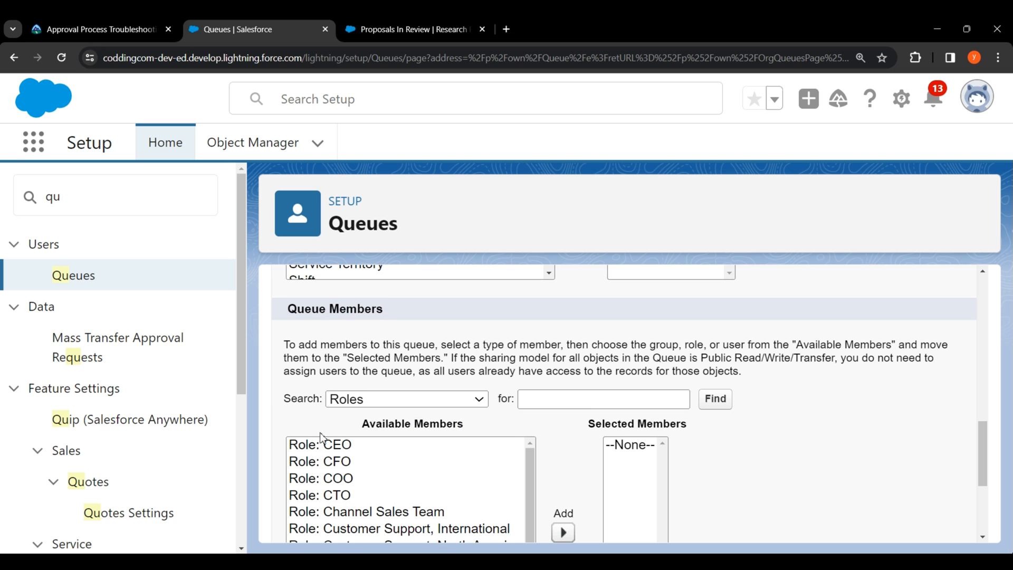
scroll(459, 457, down, 4)
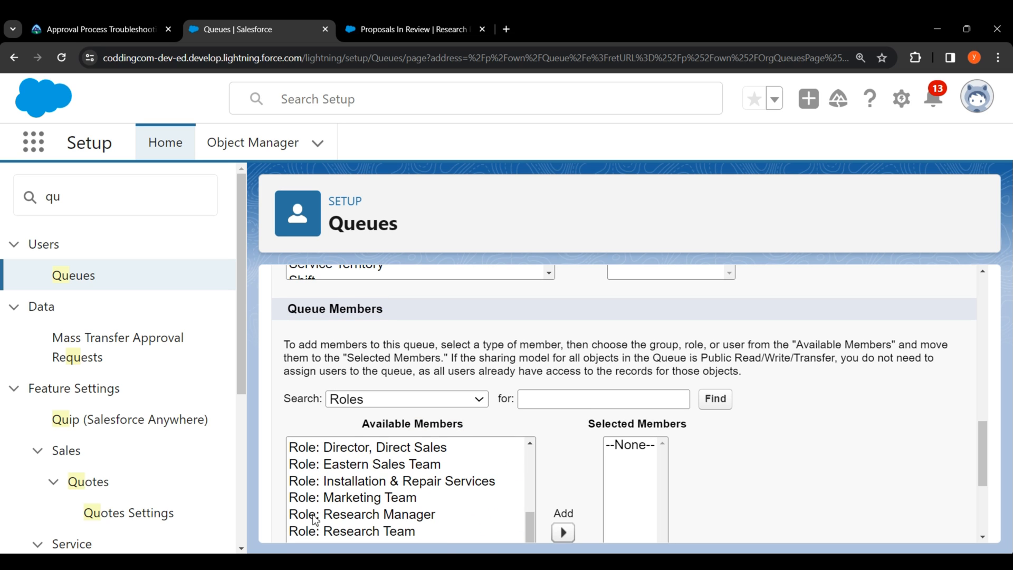
click(412, 515)
scroll(412, 520, down, 2)
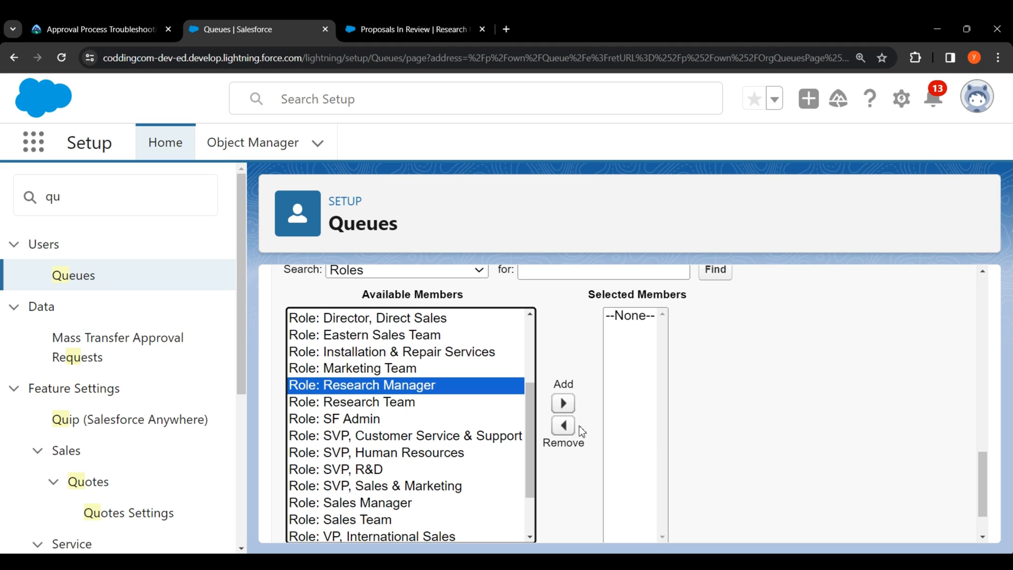
click(563, 403)
drag(625, 293, 725, 300)
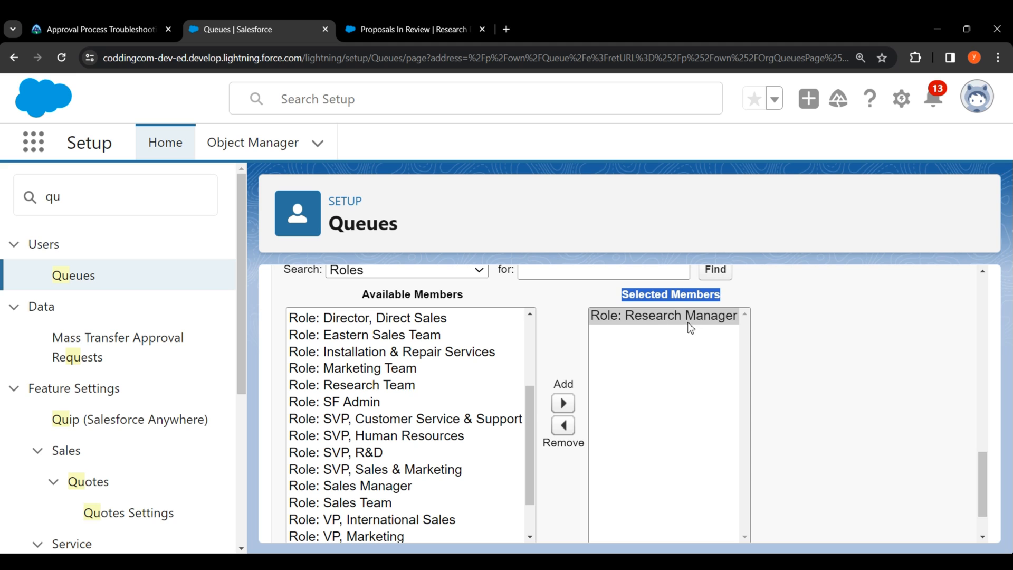
click(788, 363)
scroll(579, 407, down, 1)
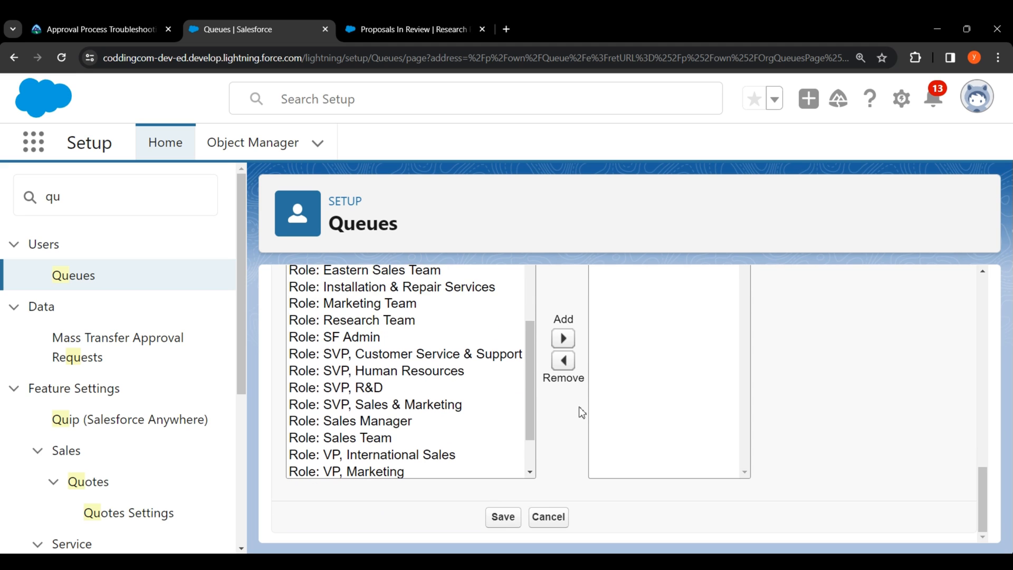
click(499, 519)
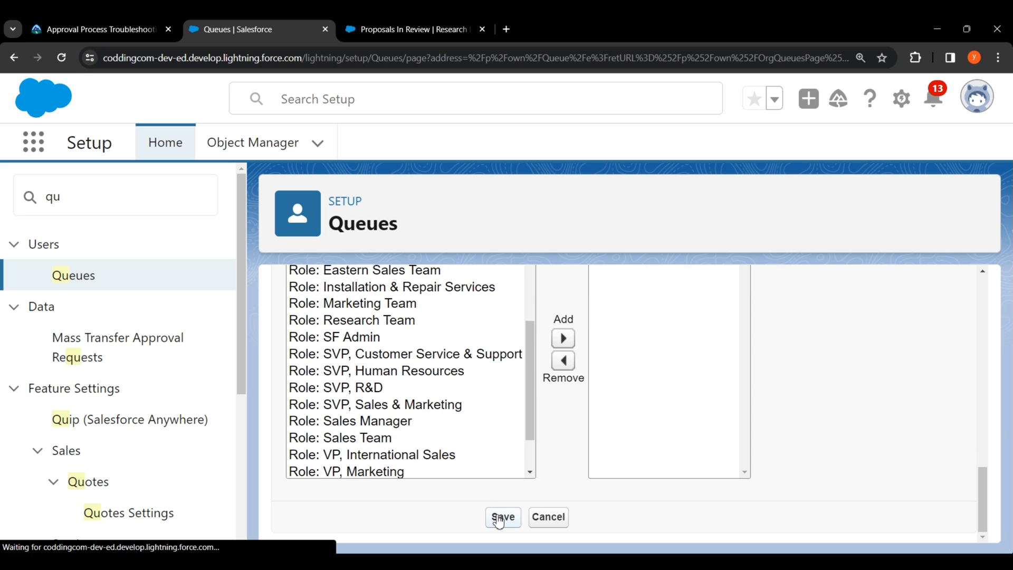
Find Approval Processes in Setup and open the active Research Proposals Ready for Review process.
click(79, 202)
double_click(48, 194)
text(a)
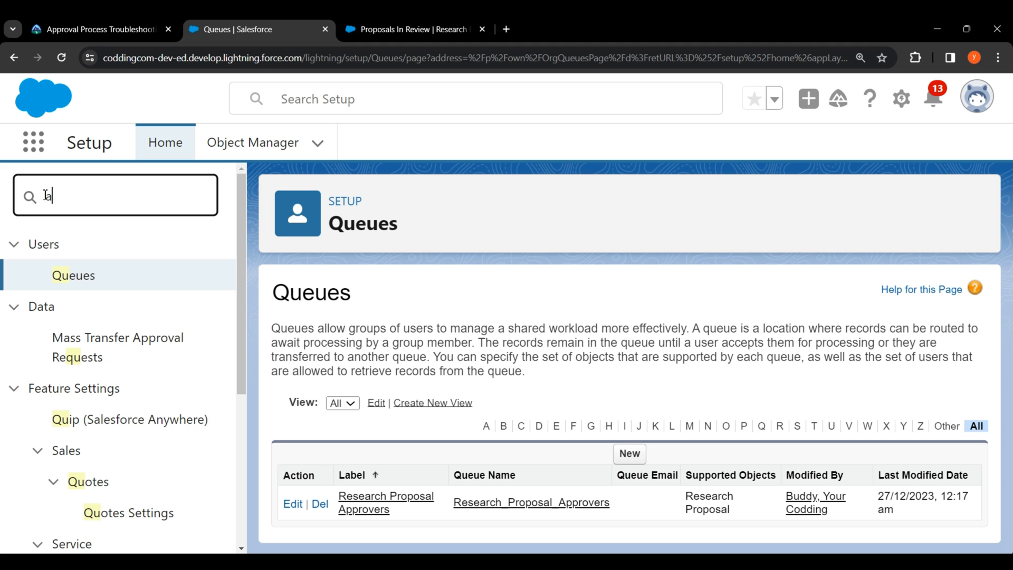
text(ppro)
click(141, 343)
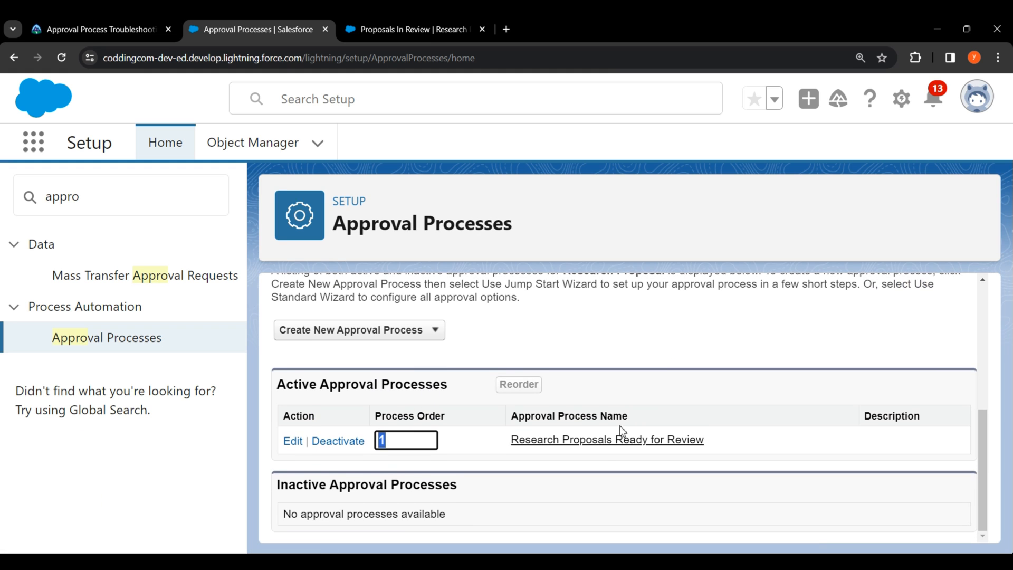
click(603, 442)
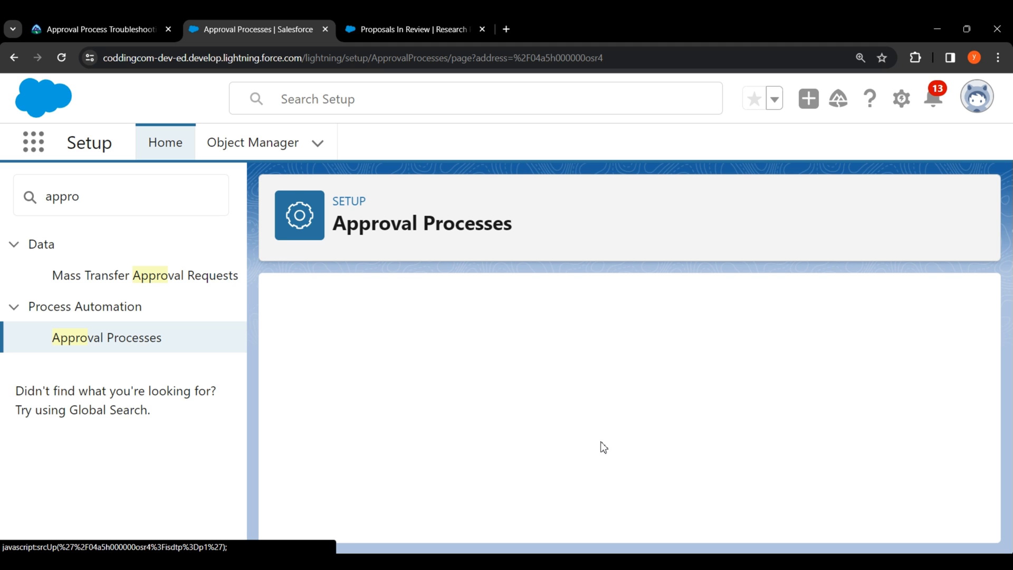
Open the Initial Review approval step of the process for editing.
scroll(603, 448, down, 6)
scroll(511, 446, down, 3)
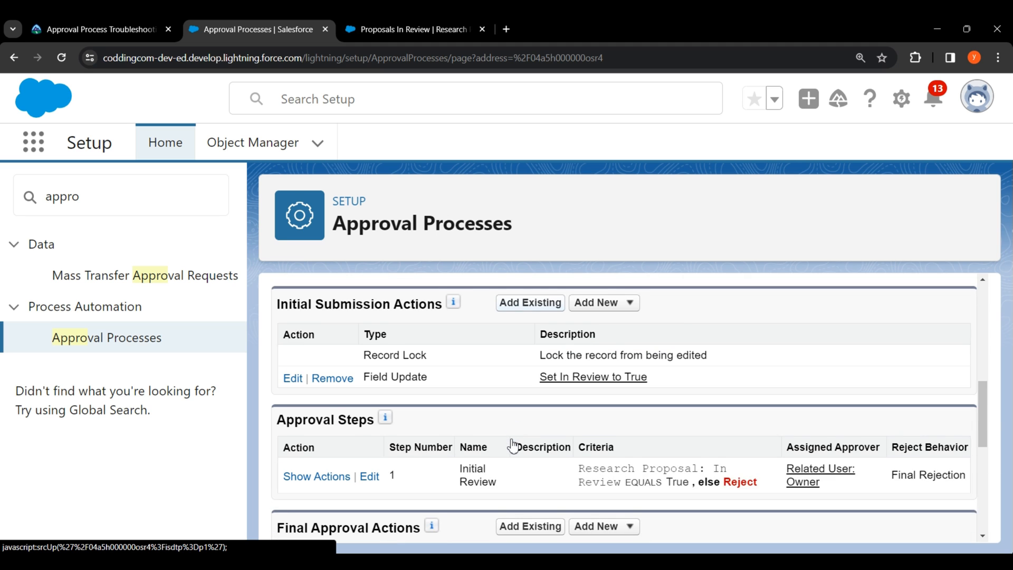
scroll(331, 386, down, 1)
drag(275, 362, 381, 358)
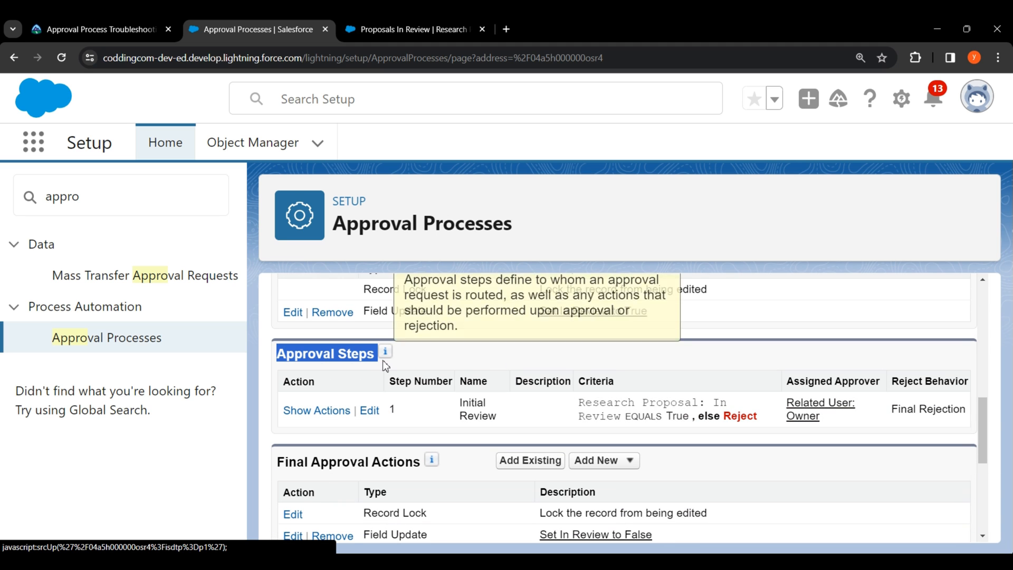
drag(460, 402, 485, 415)
click(410, 432)
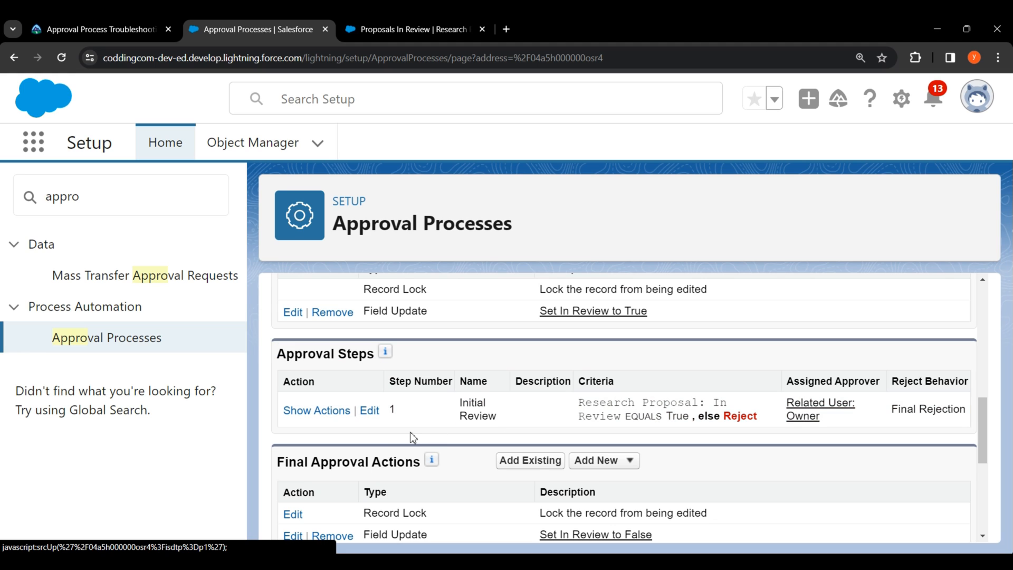
click(369, 410)
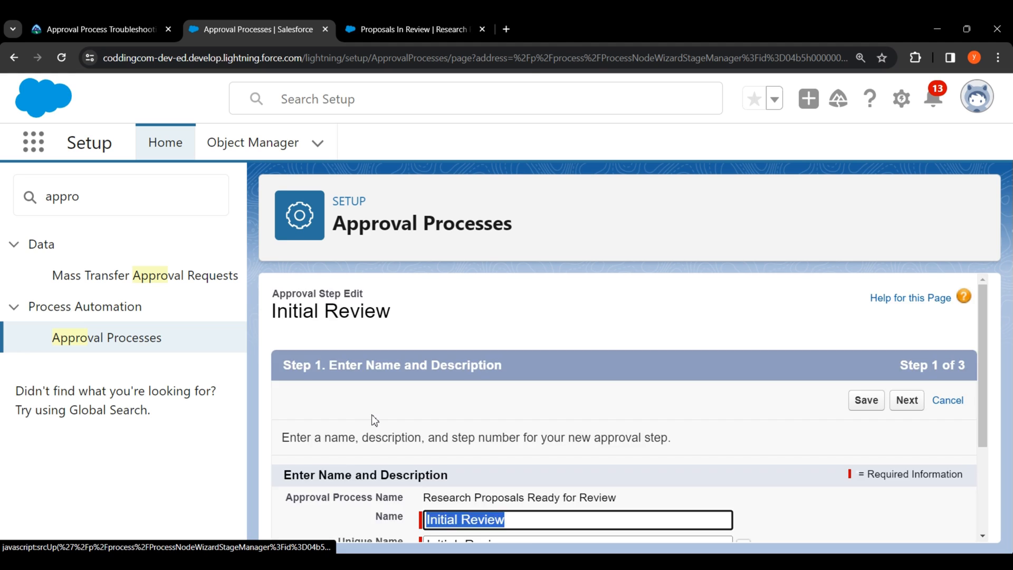
Advance to the step's approver selection and replace the related-user approver with the Research Proposal Approvers queue.
click(905, 401)
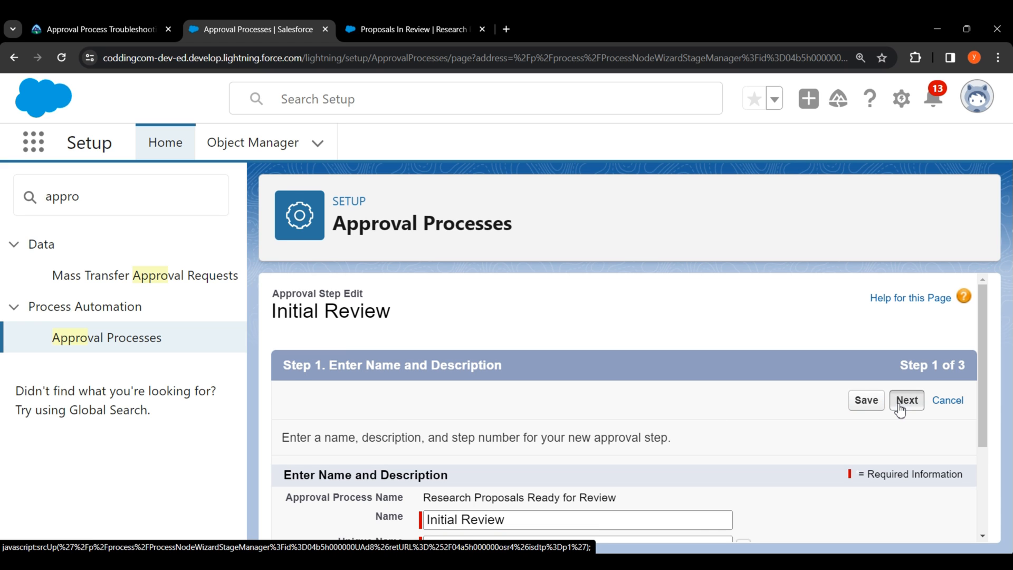
scroll(888, 373, up, 3)
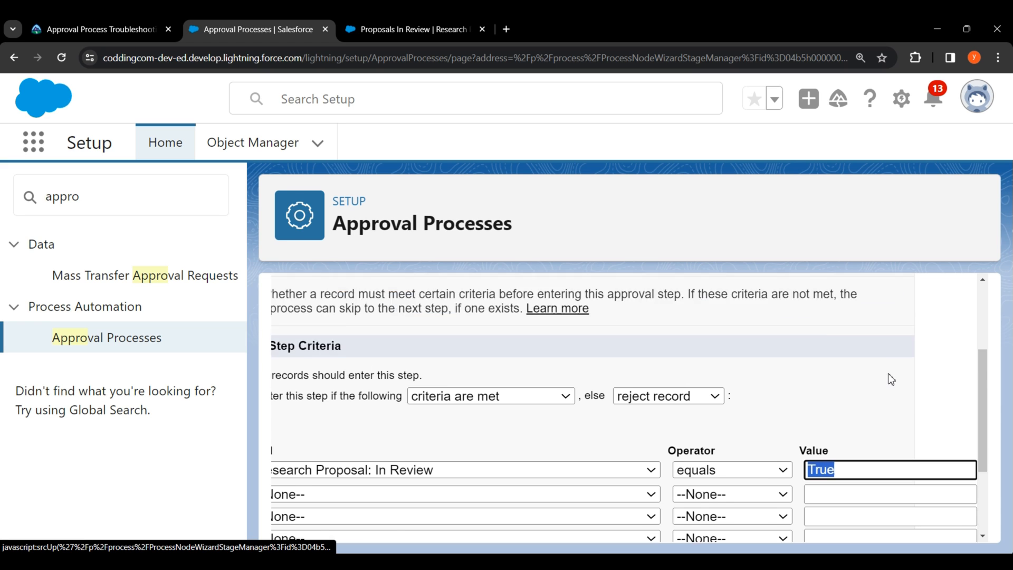
click(845, 326)
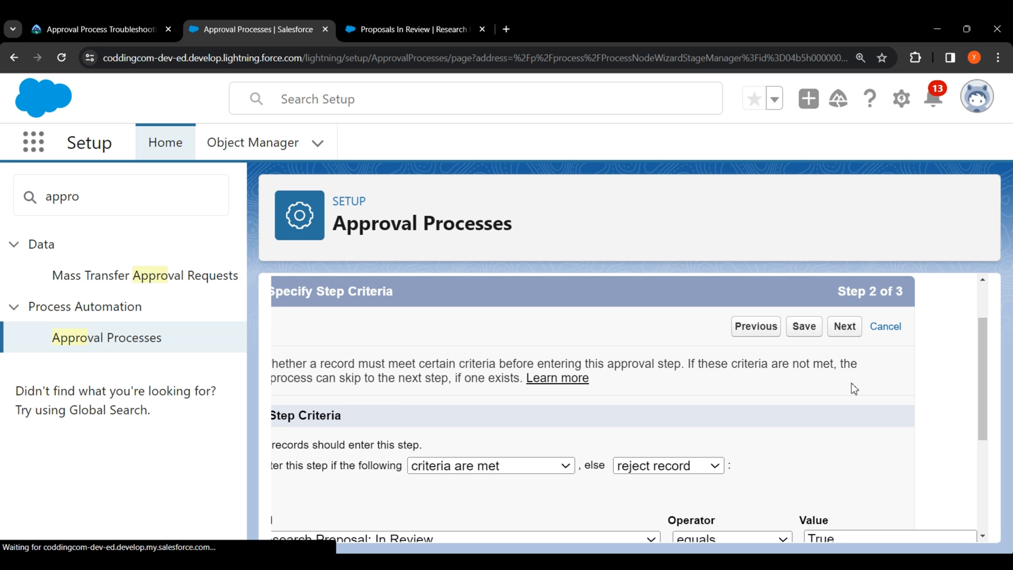
scroll(841, 384, down, 4)
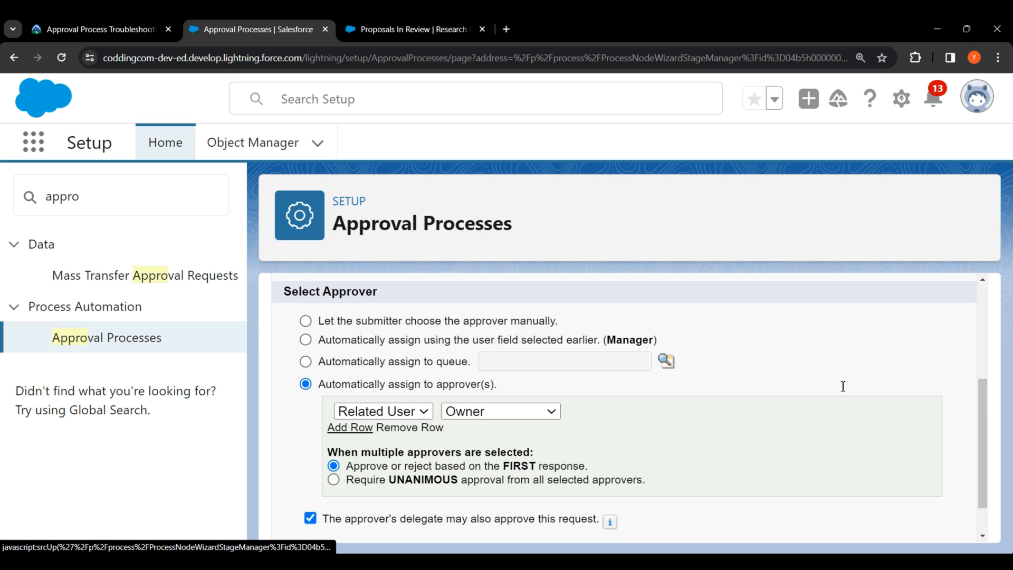
drag(319, 388, 503, 388)
click(519, 393)
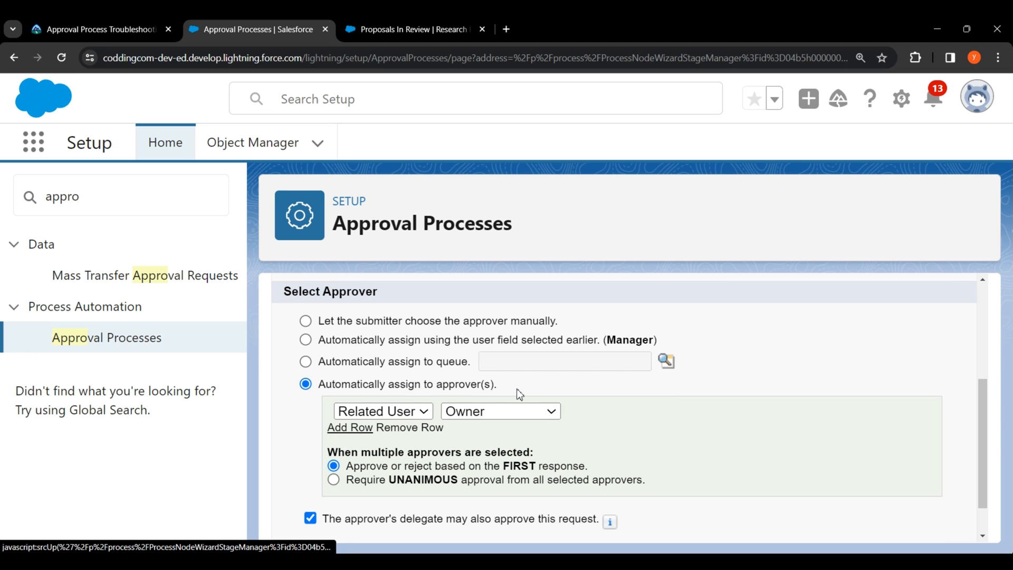
click(401, 411)
click(402, 440)
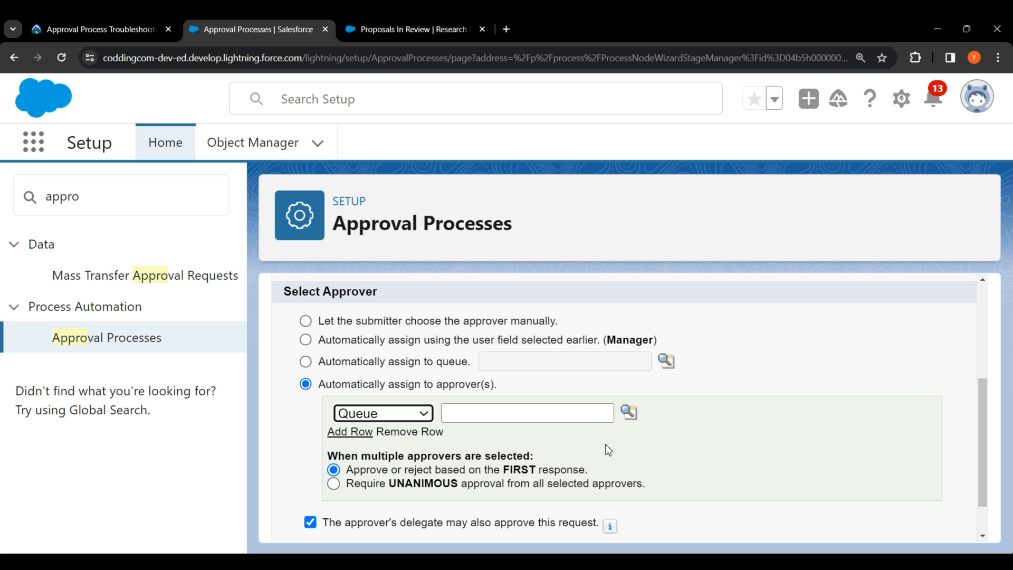
click(628, 413)
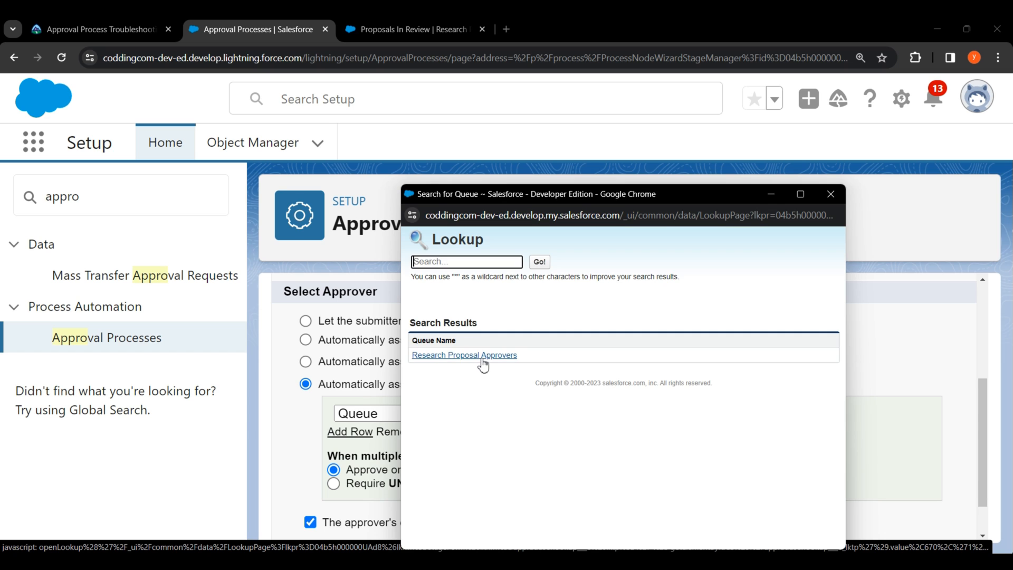
click(482, 355)
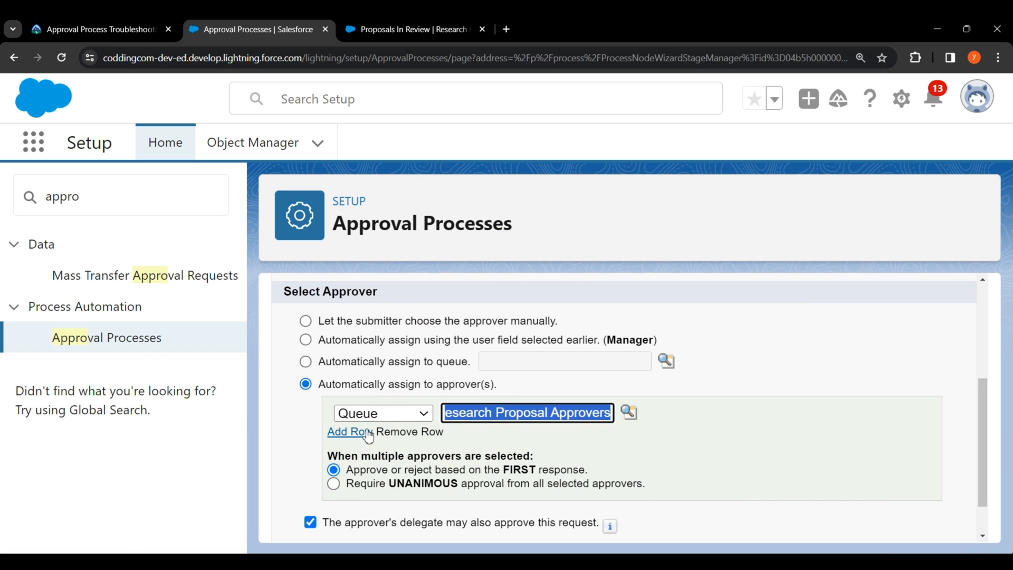
Add a second approver row for the user with the Research Manager role and save the approval step.
click(350, 432)
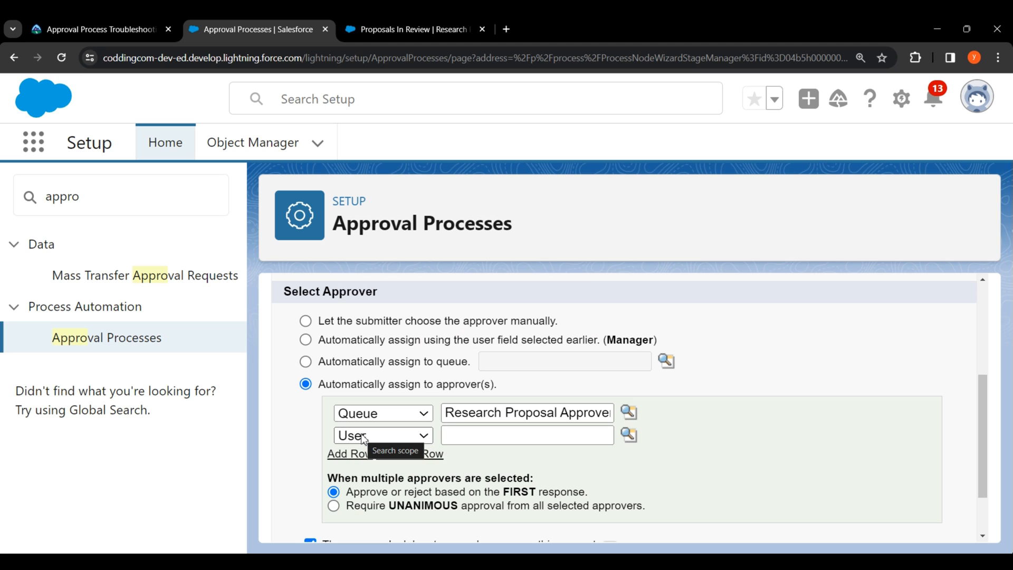
click(628, 439)
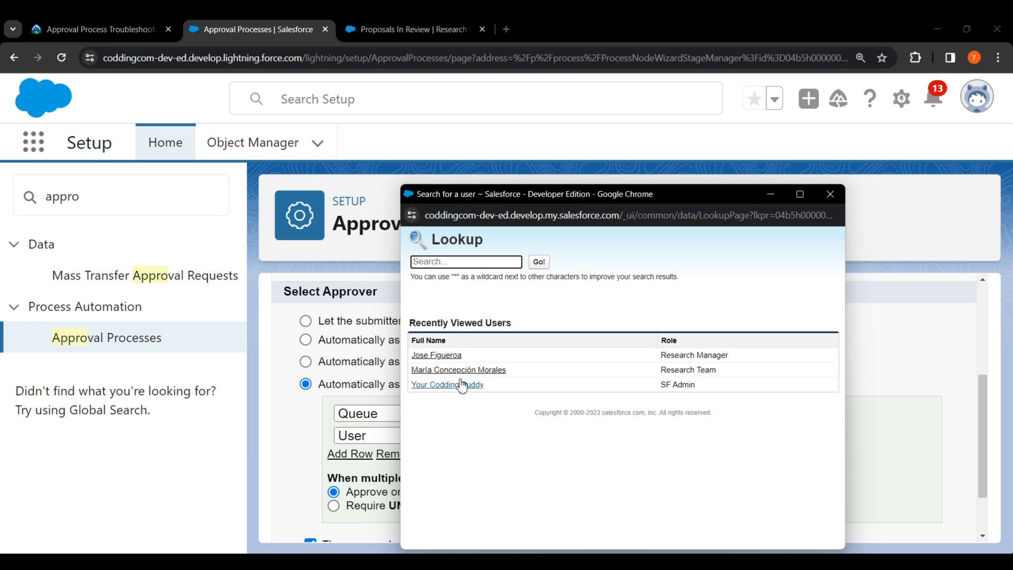
click(444, 361)
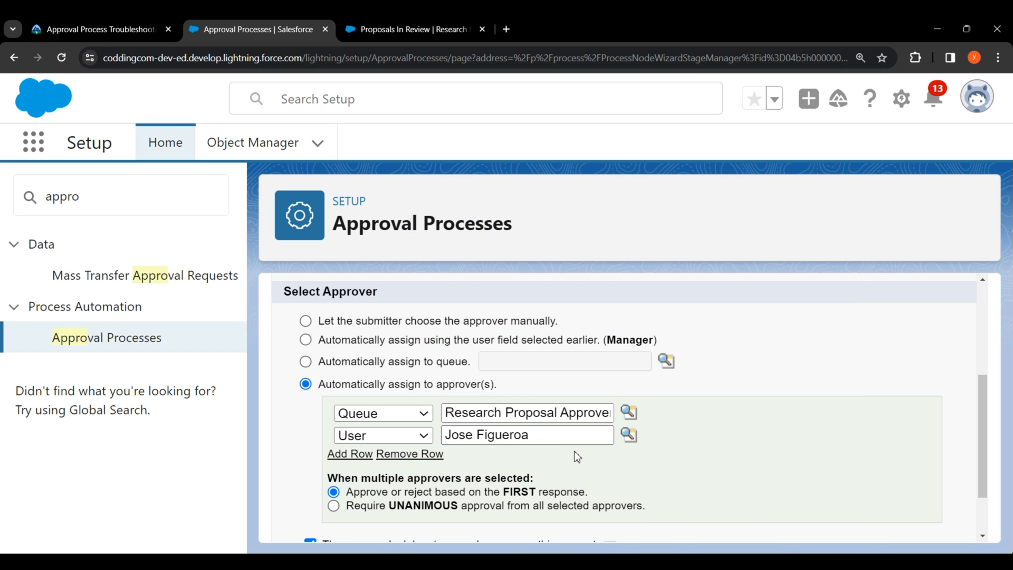
scroll(667, 474, down, 2)
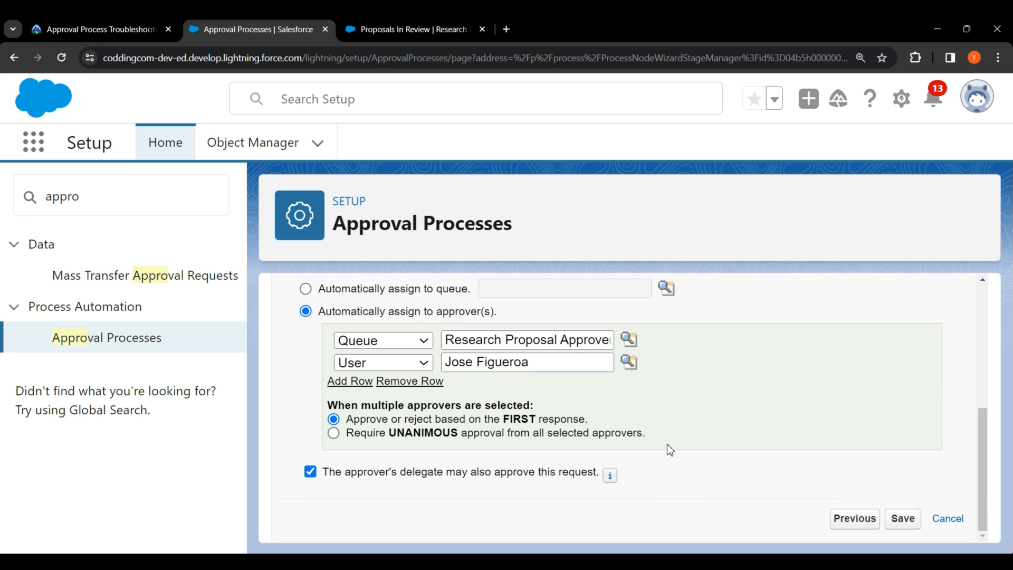
click(903, 519)
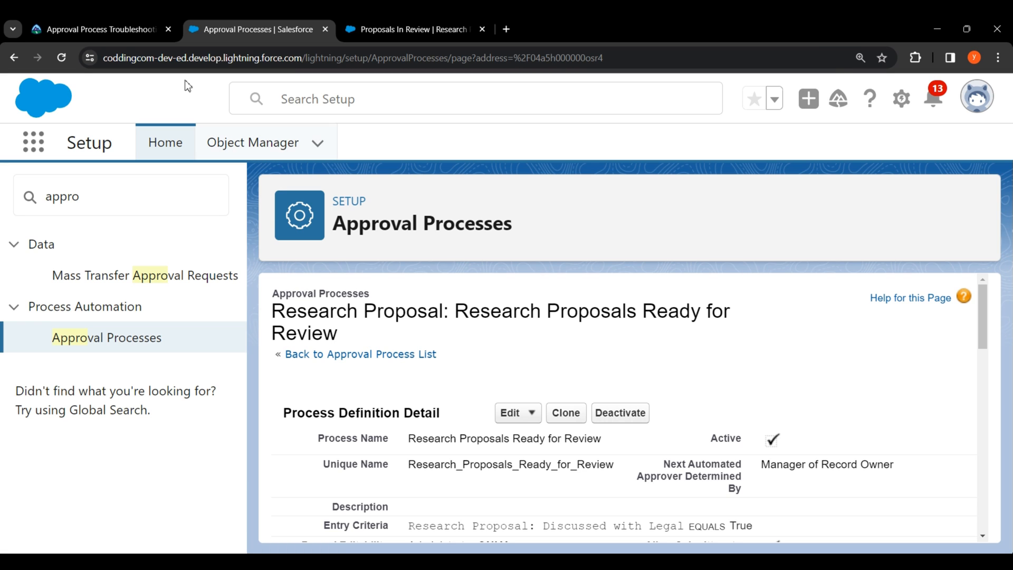
Switch to Trailhead and run the check for the Final organization changes challenge.
click(100, 29)
scroll(412, 259, down, 12)
scroll(633, 370, down, 12)
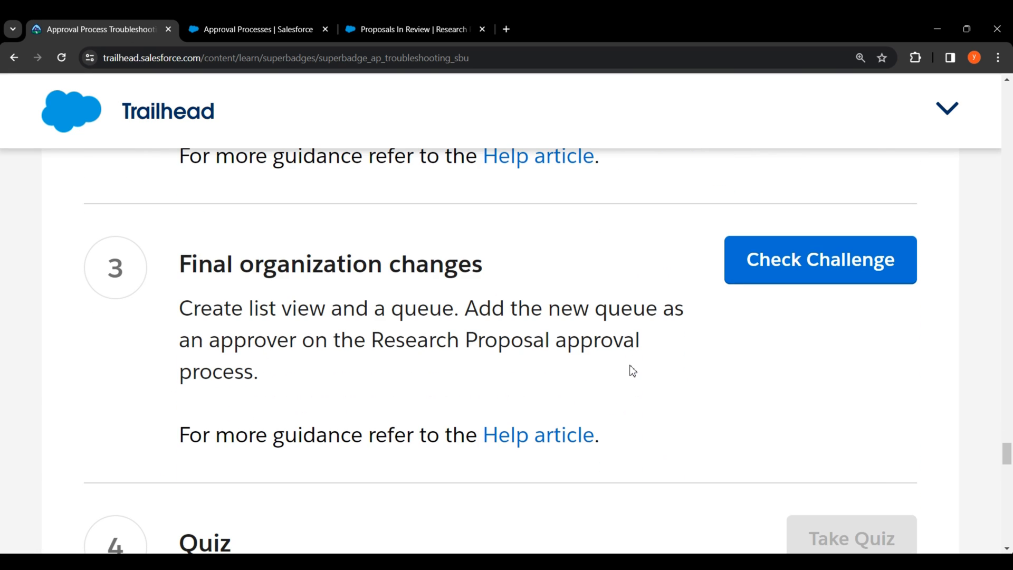
click(785, 269)
scroll(771, 341, down, 1)
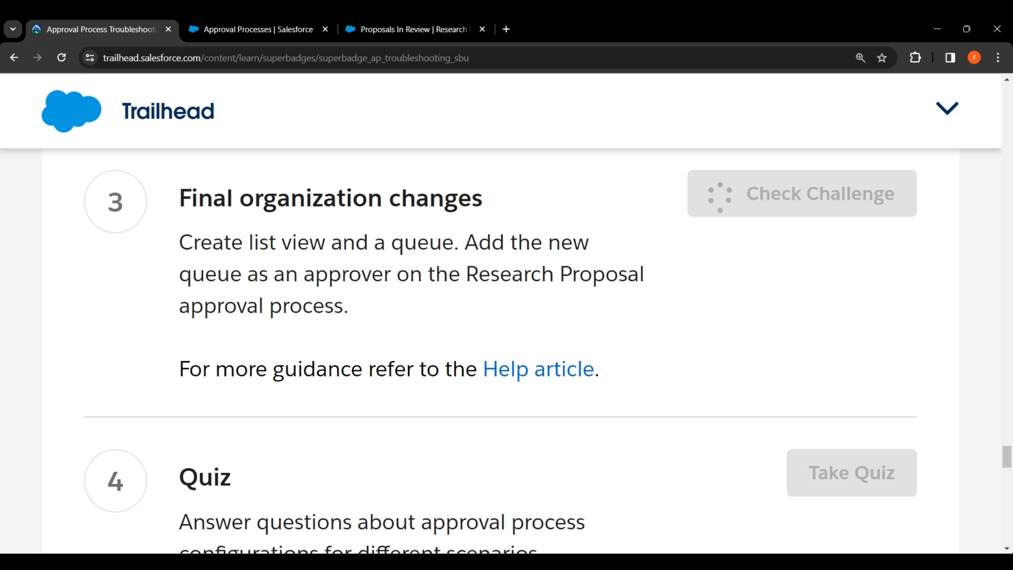
scroll(764, 499, up, 1)
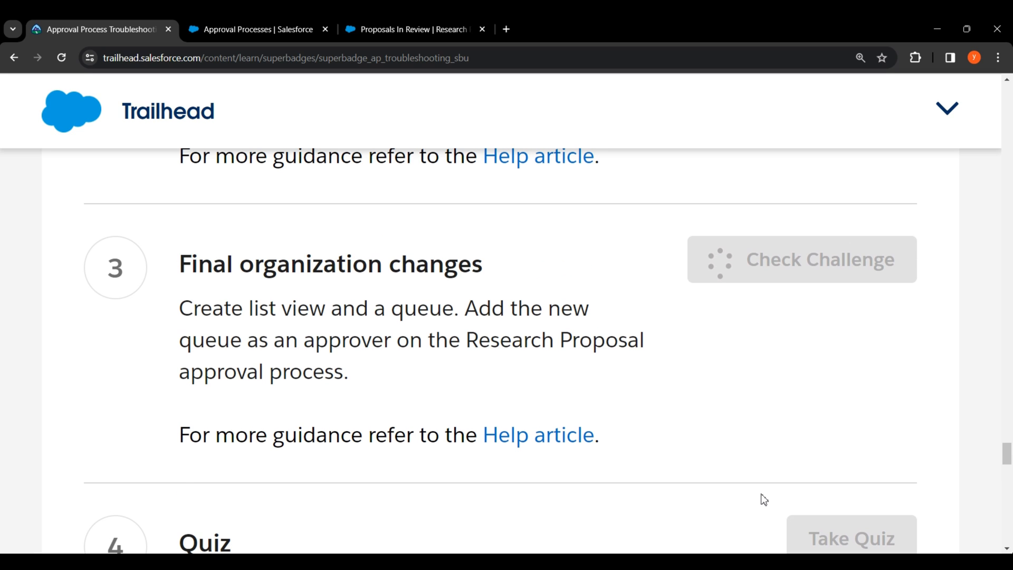